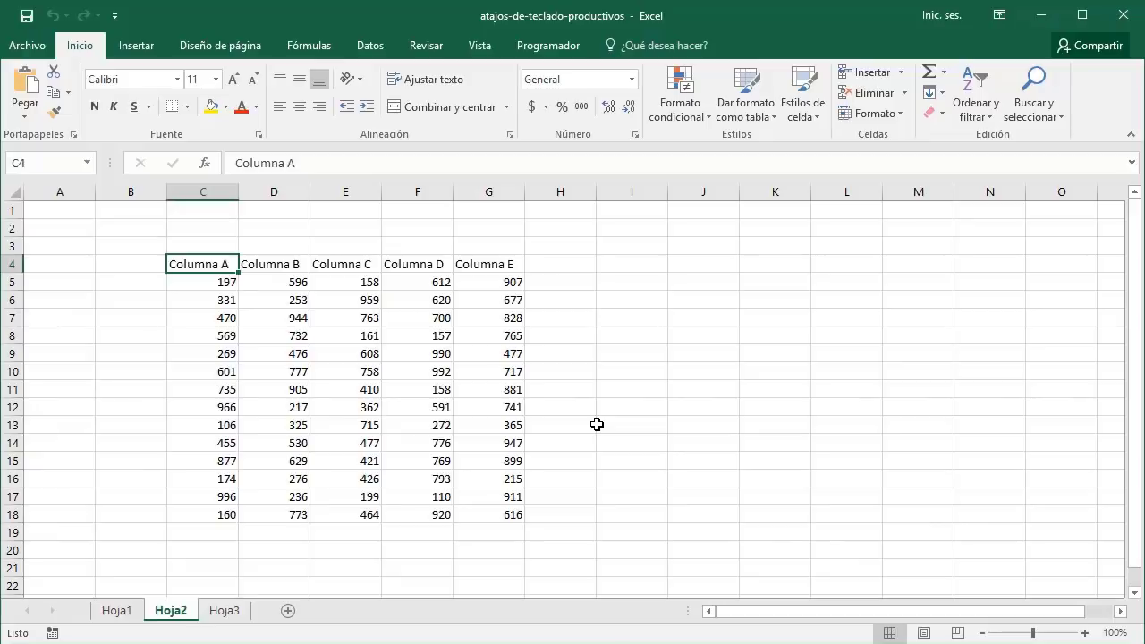
# Insert a new worksheet in front of Hoja1 and delete it again
pyautogui.hotkey('ctrl', 'pageup')
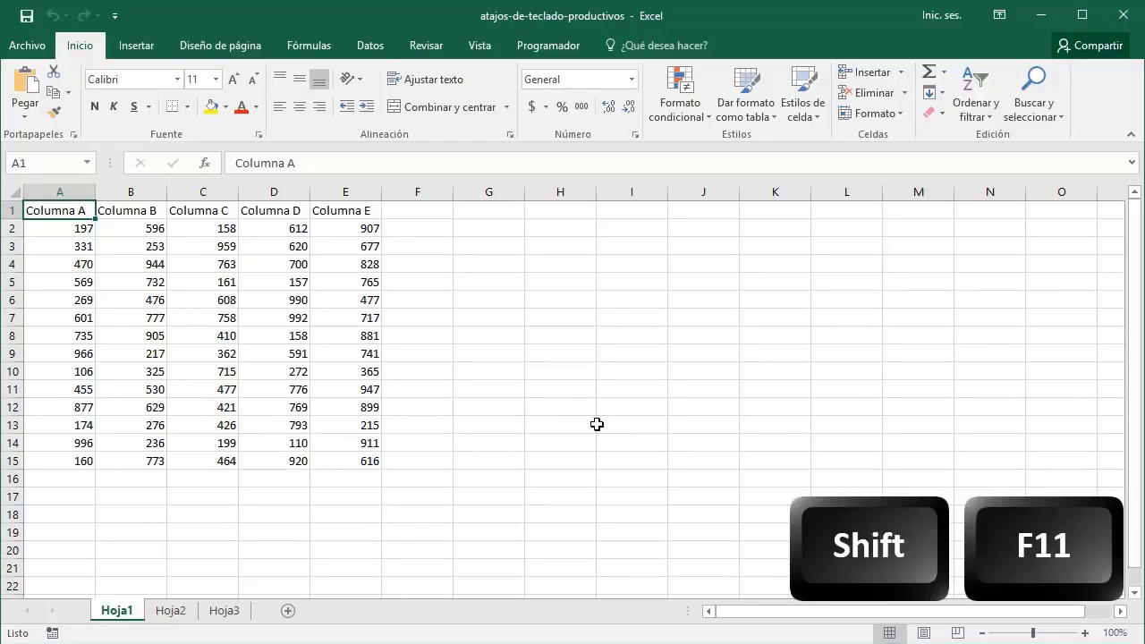
pyautogui.hotkey('shift', 'F11')
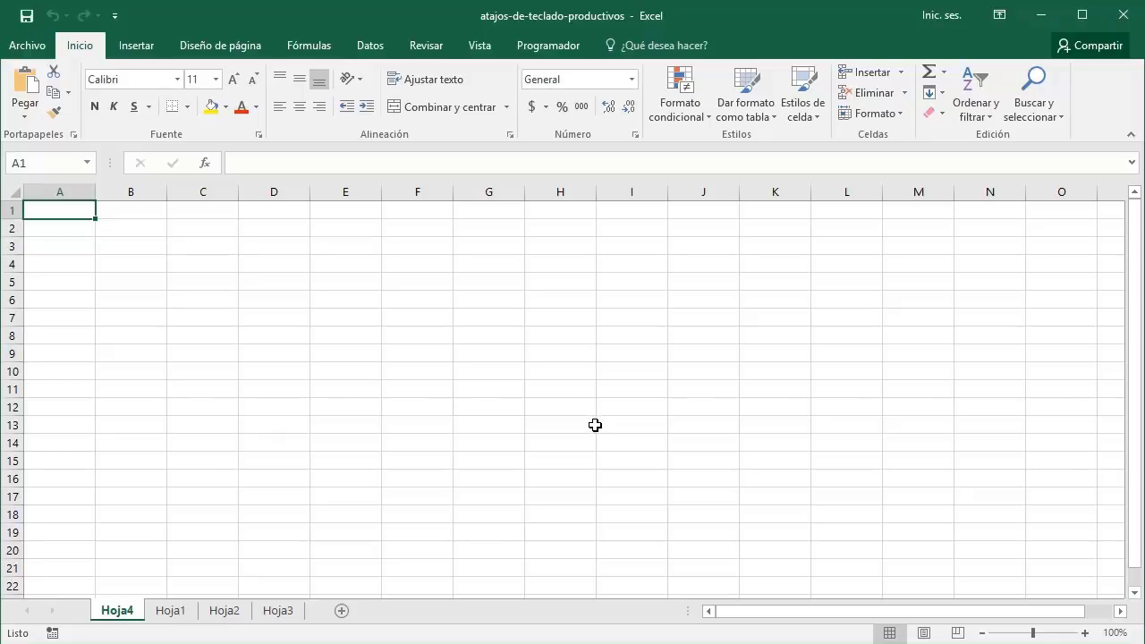
pyautogui.rightClick(116, 610)
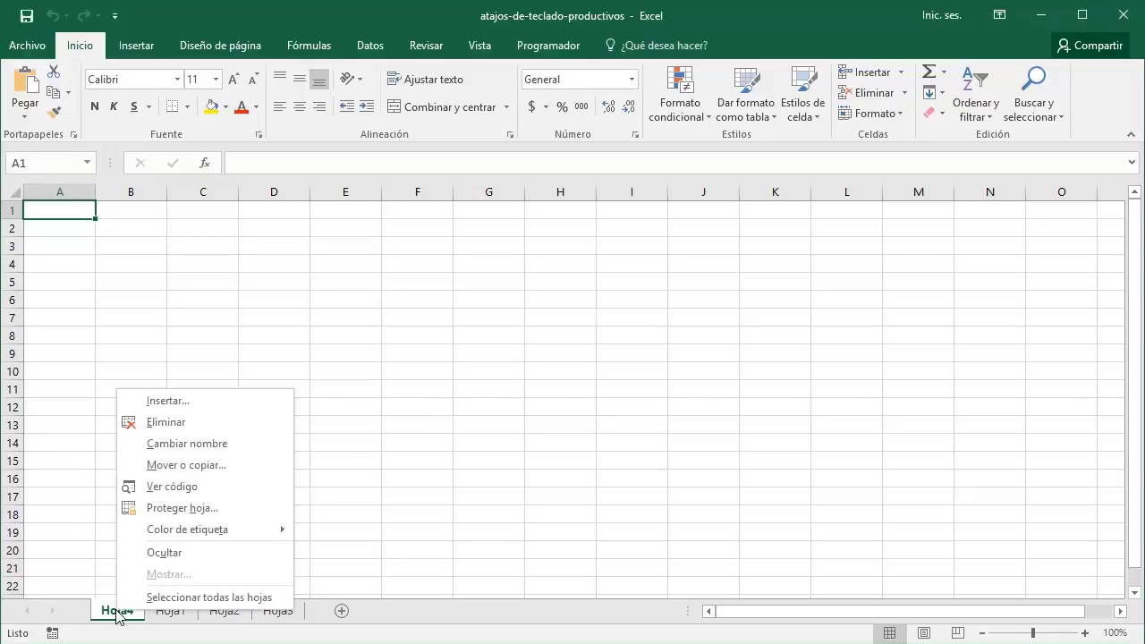
pyautogui.click(176, 423)
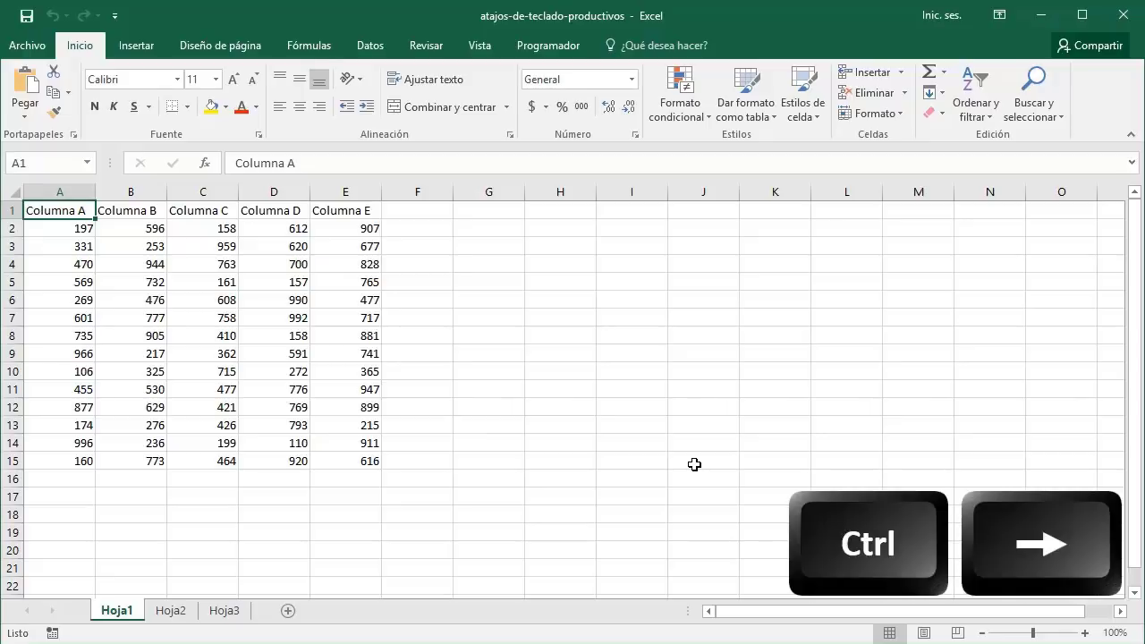
# Jump around the corners of the Hoja1 table from A1 to E1, E15, A15 and back to A1
pyautogui.hotkey('ctrl', 'Right')
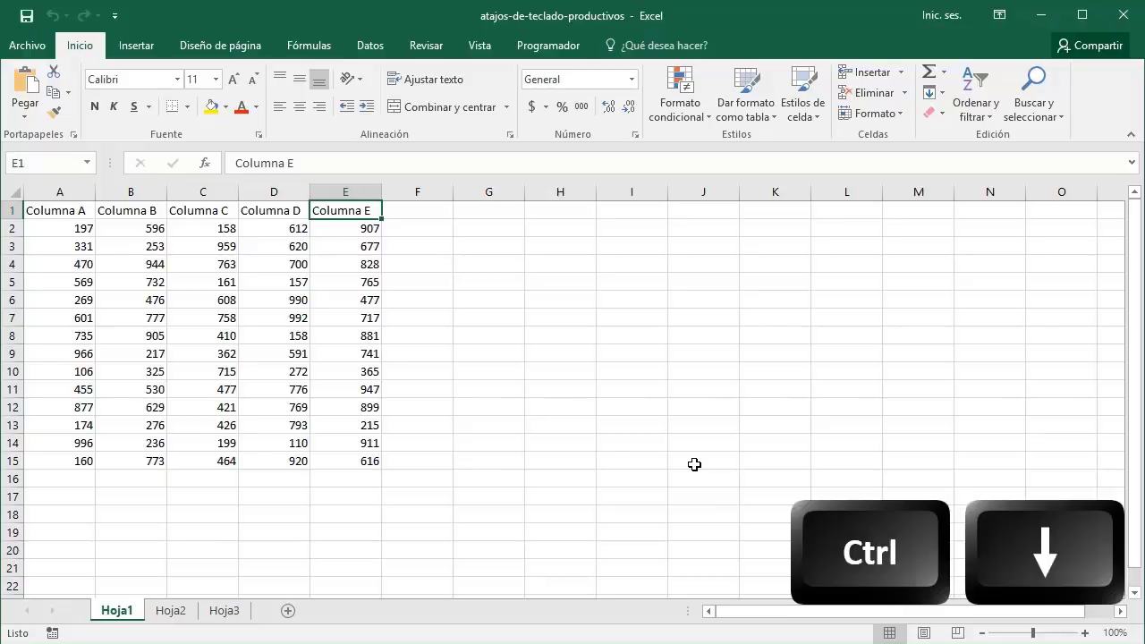
pyautogui.hotkey('ctrl', 'Down')
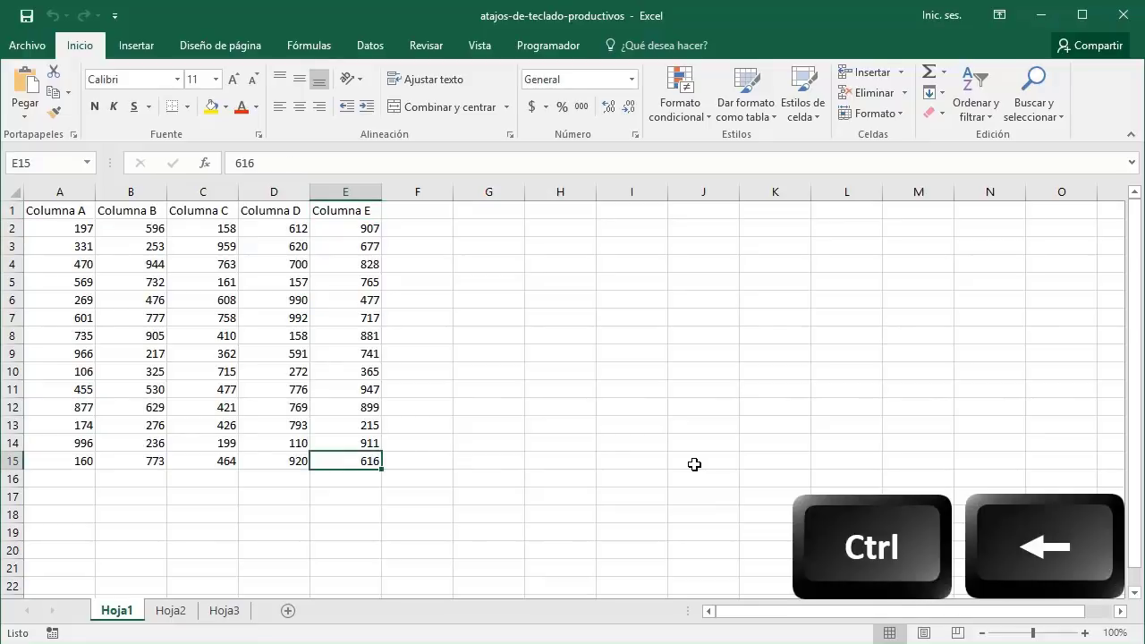
pyautogui.hotkey('ctrl', 'Left')
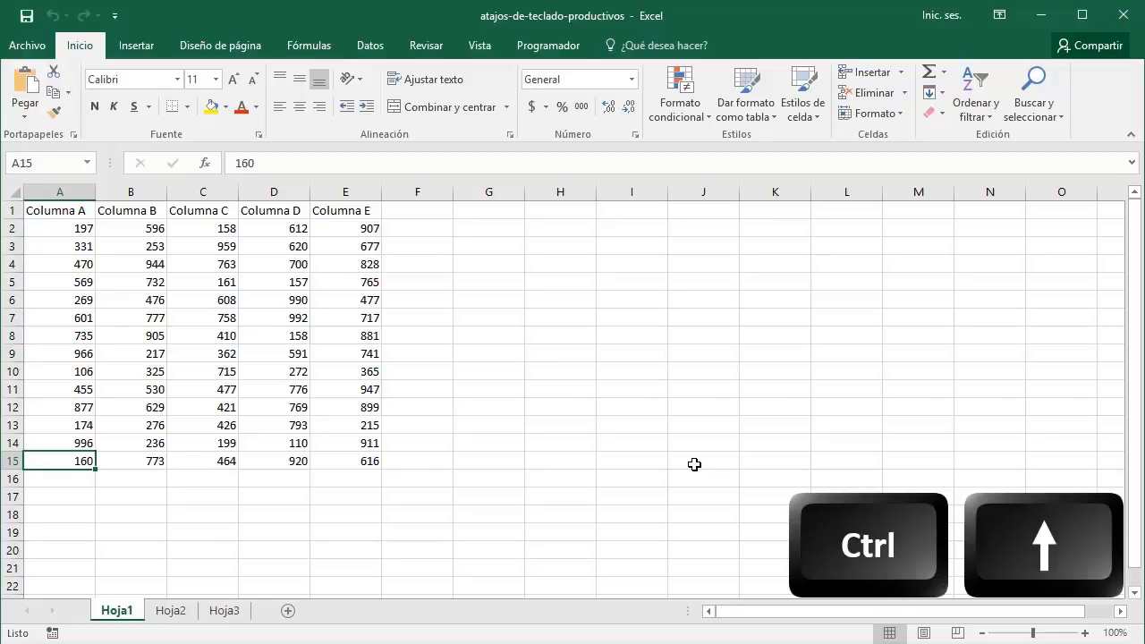
pyautogui.hotkey('ctrl', 'Up')
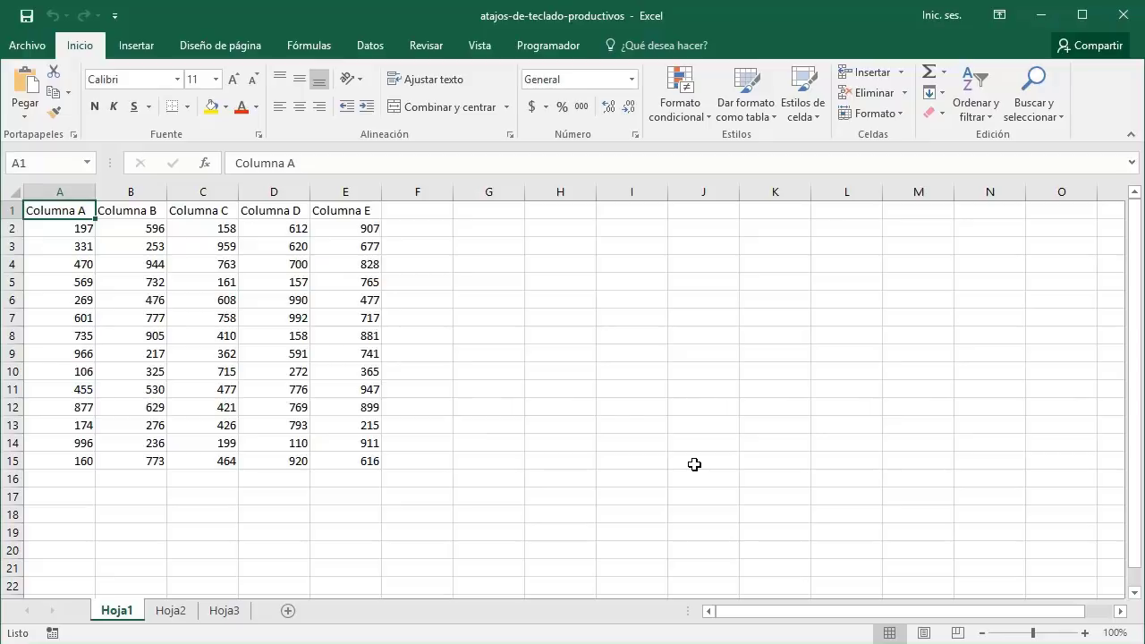
# Select the whole of column D in Hoja1 and clear its contents
pyautogui.click(284, 207)
pyautogui.hotkey('ctrl', 'space')
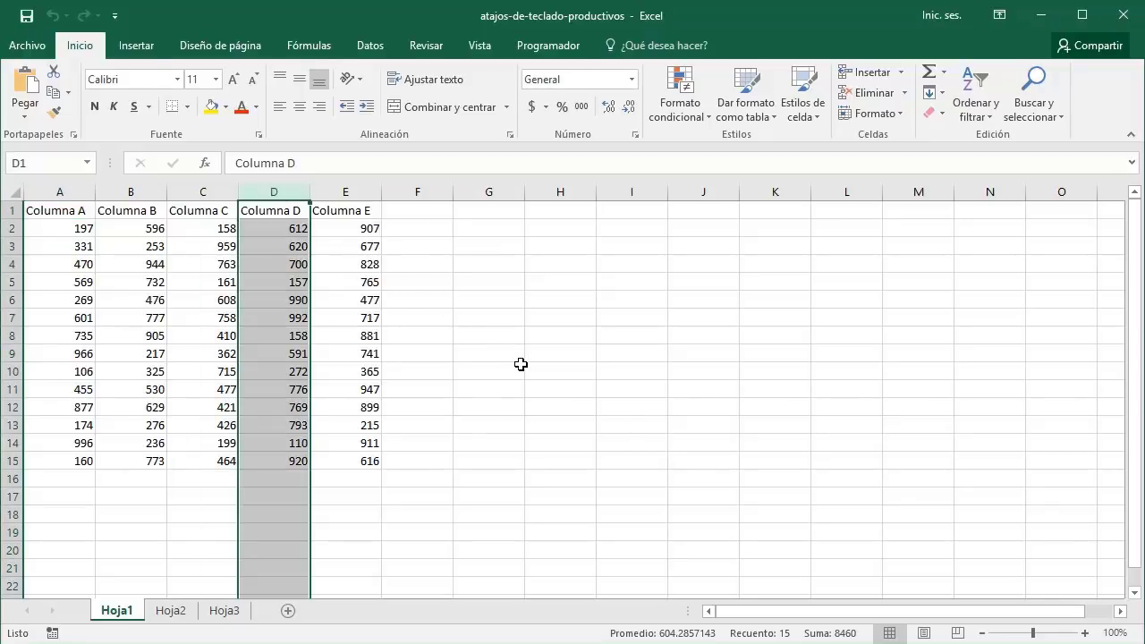
pyautogui.press('Delete')
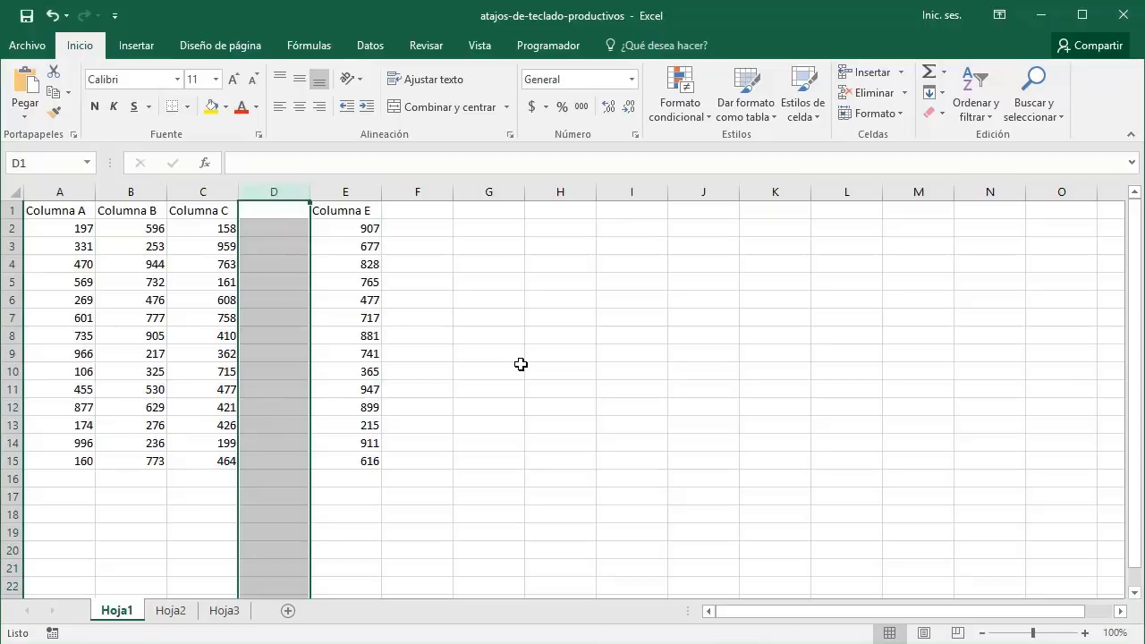
# From A1, jump along row 1 to C1, E1 and the sheet's last column, XFD, and return to A1
pyautogui.hotkey('ctrl', 'Home')
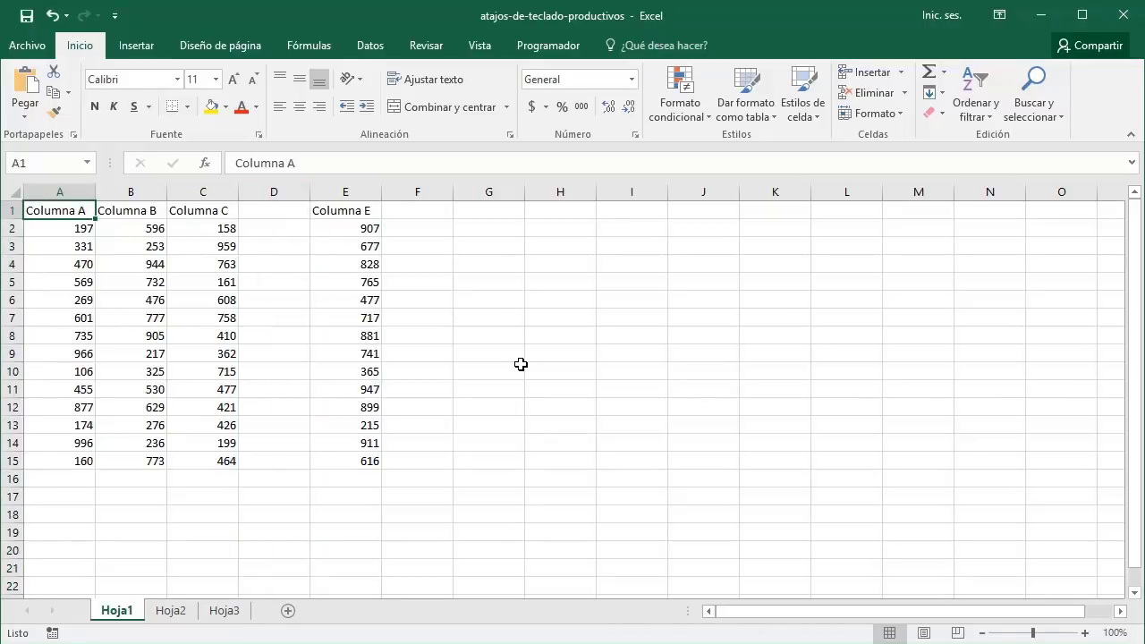
pyautogui.hotkey('ctrl', 'Right')
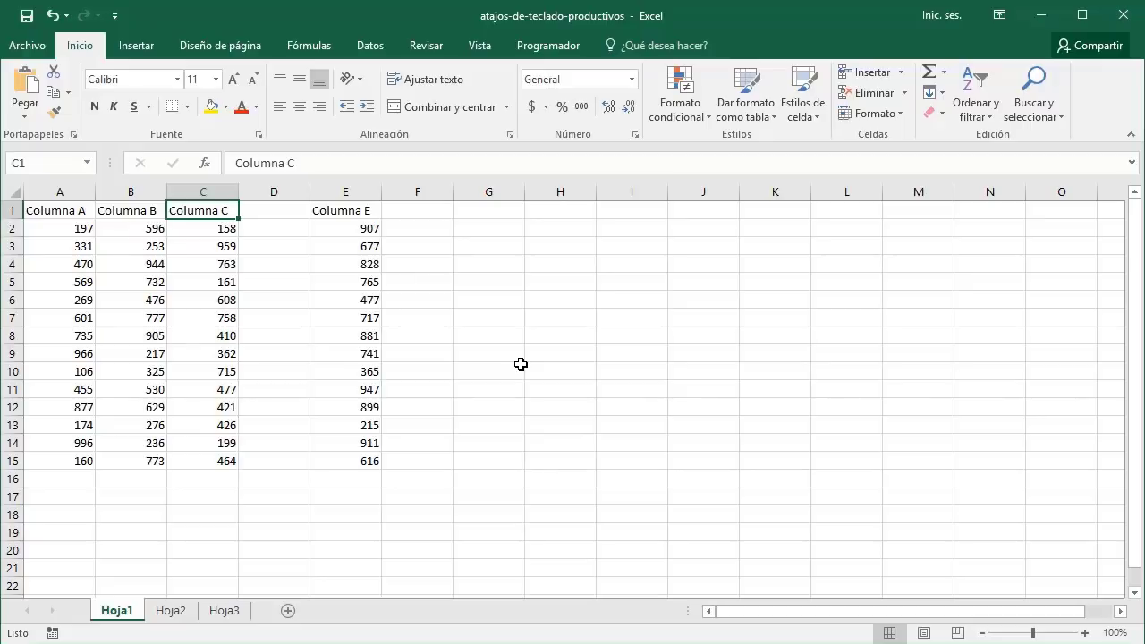
pyautogui.hotkey('ctrl', 'Right')
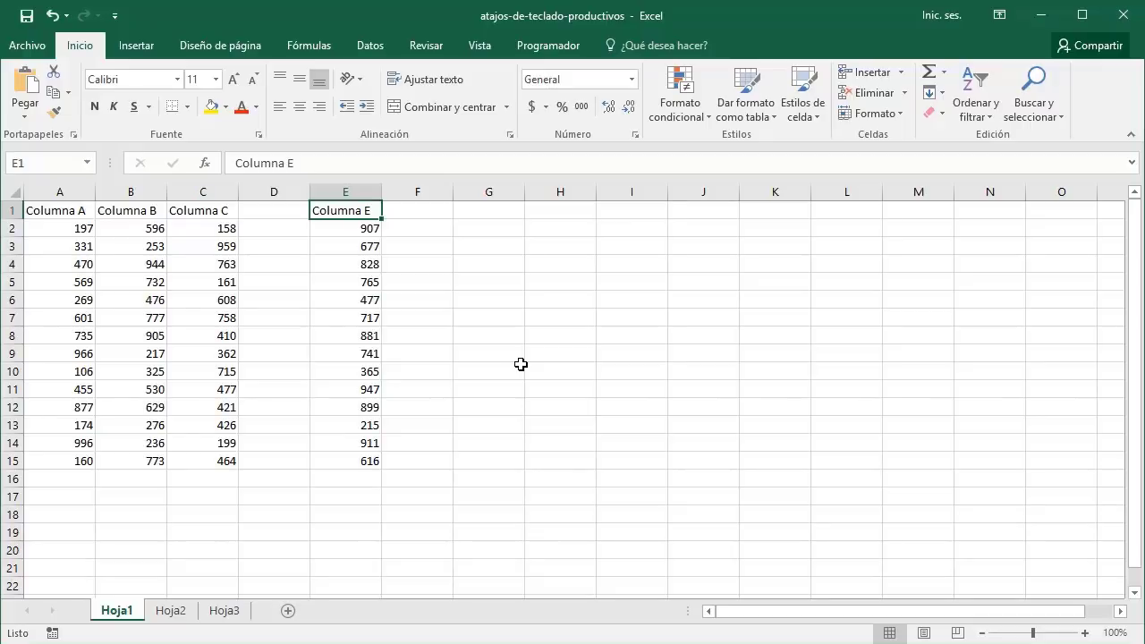
pyautogui.hotkey('ctrl', 'Right')
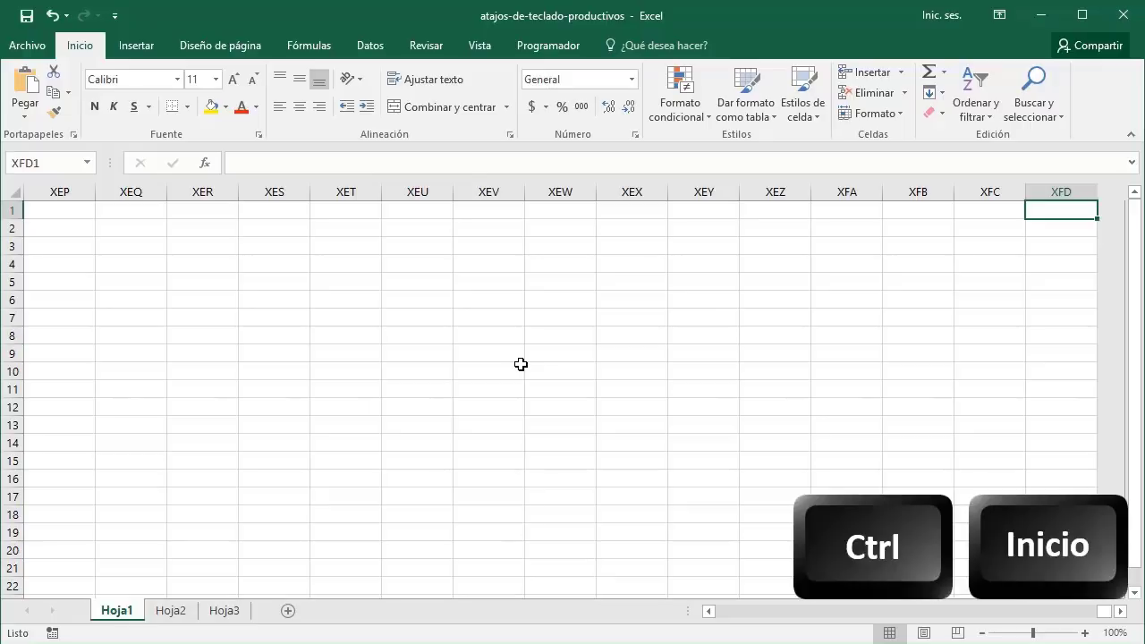
pyautogui.hotkey('ctrl', 'Home')
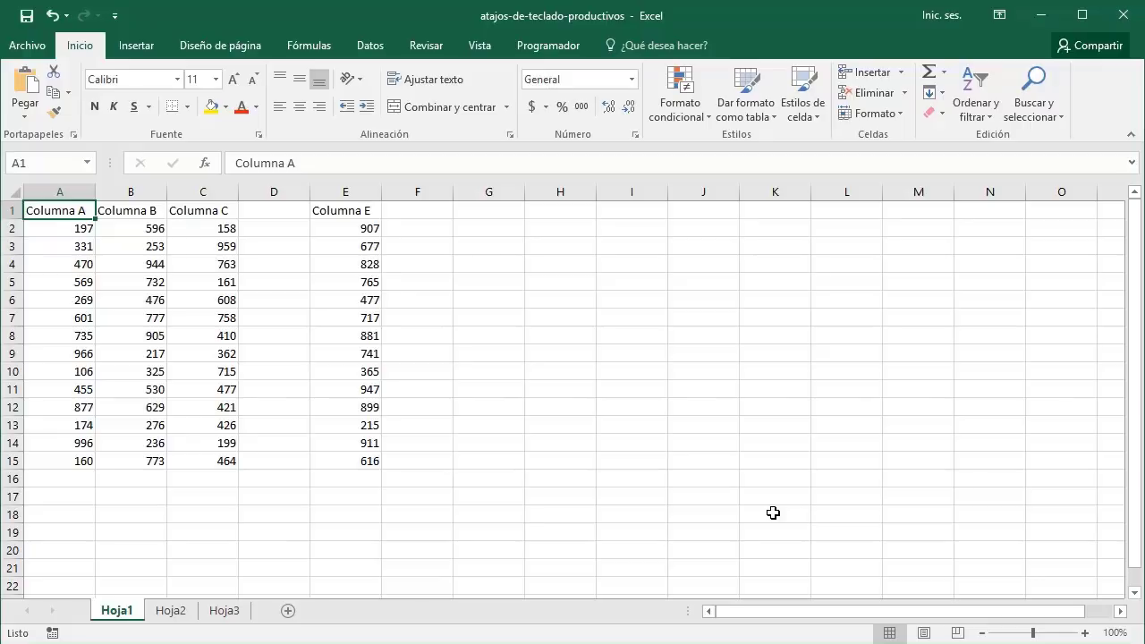
# Switch to Hoja2 and jump to its last used cell
pyautogui.hotkey('ctrl', 'pagedown')
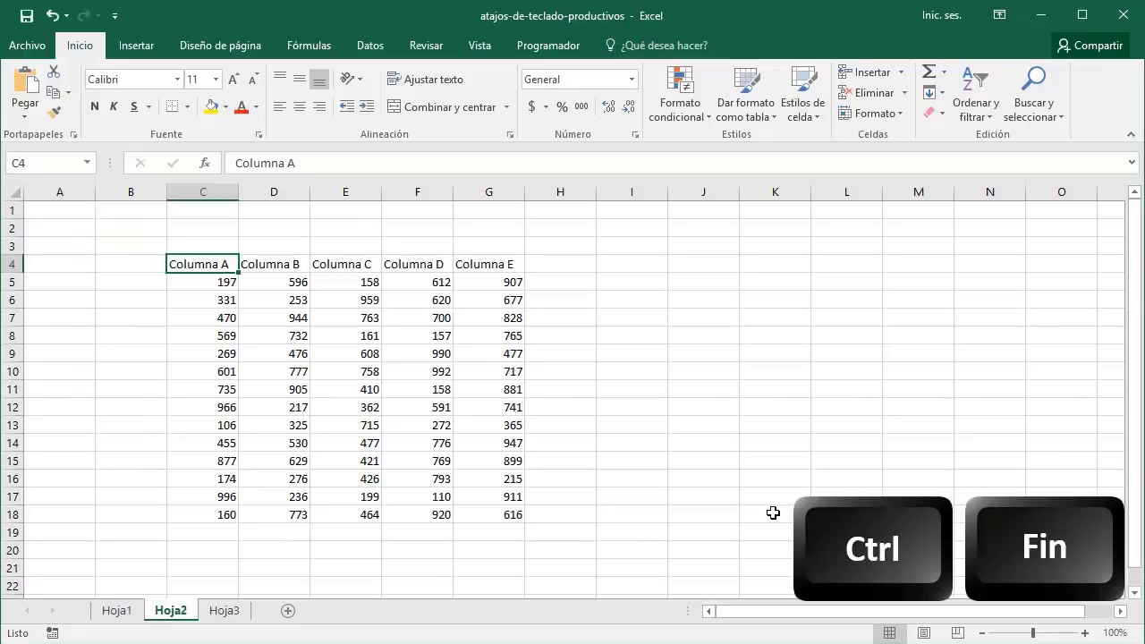
pyautogui.hotkey('ctrl', 'End')
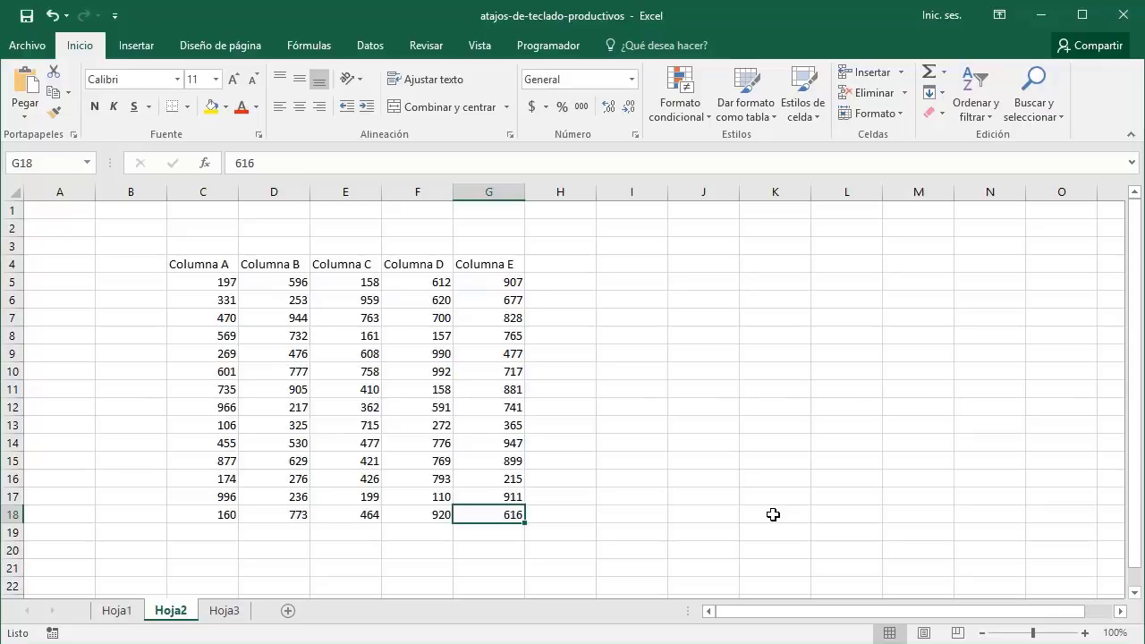
# Enter 123 in cell J21 and check the sheet's last used cell by jumping to it from A1
pyautogui.click(715, 568)
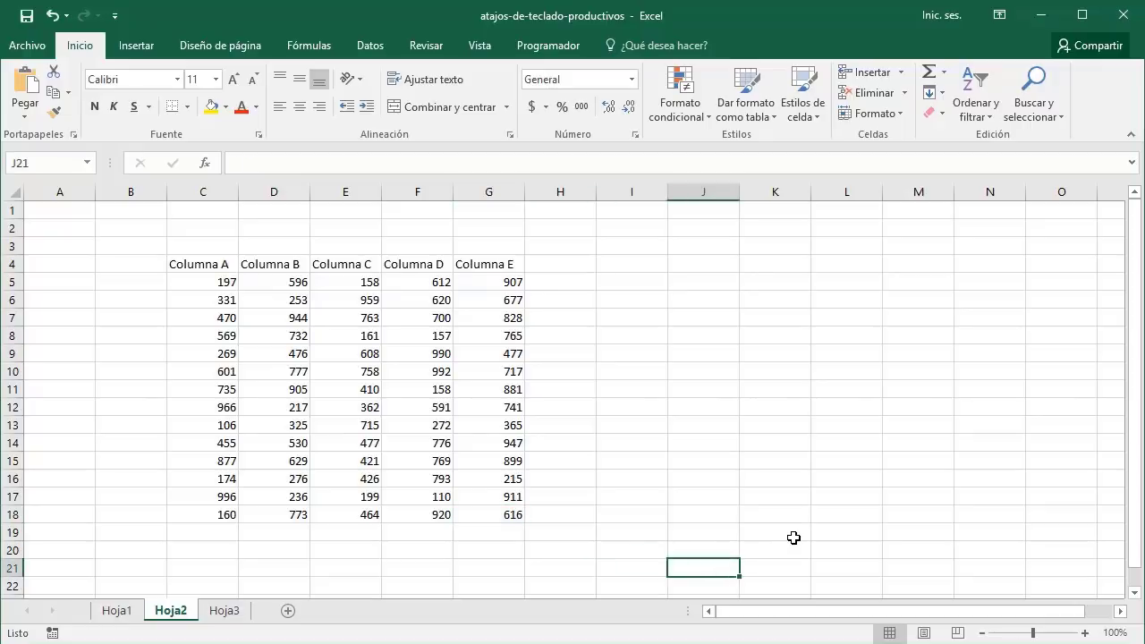
pyautogui.write('123')
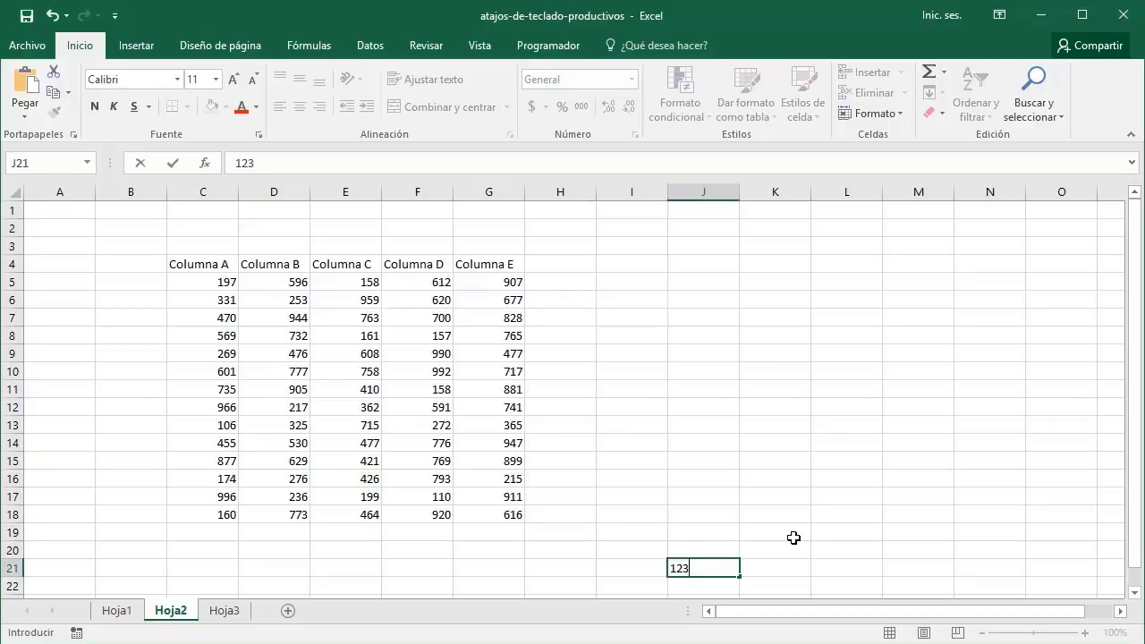
pyautogui.hotkey('ctrl', 'Home')
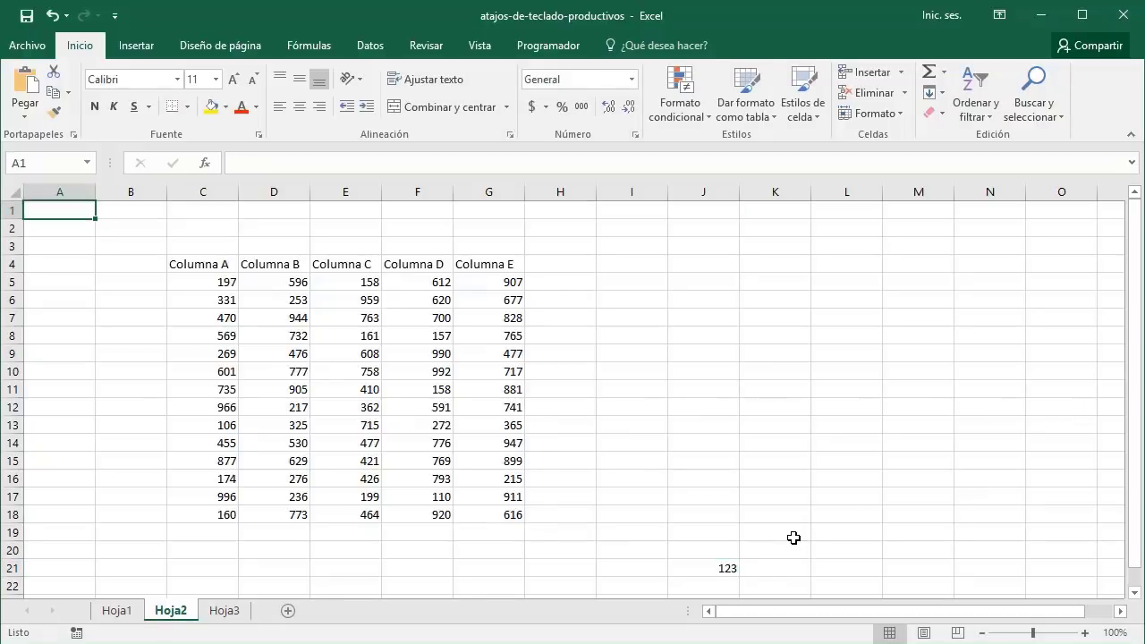
pyautogui.hotkey('ctrl', 'End')
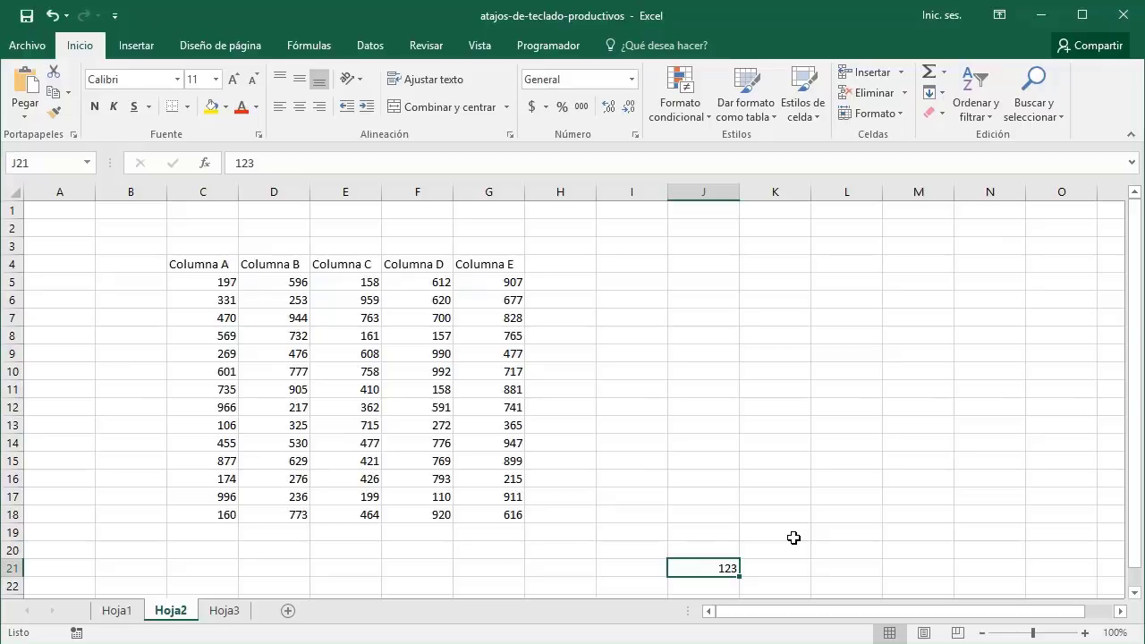
# Delete the contents of J21 and check the last used cell again from A1
pyautogui.press('Delete')
pyautogui.hotkey('ctrl', 'Home')
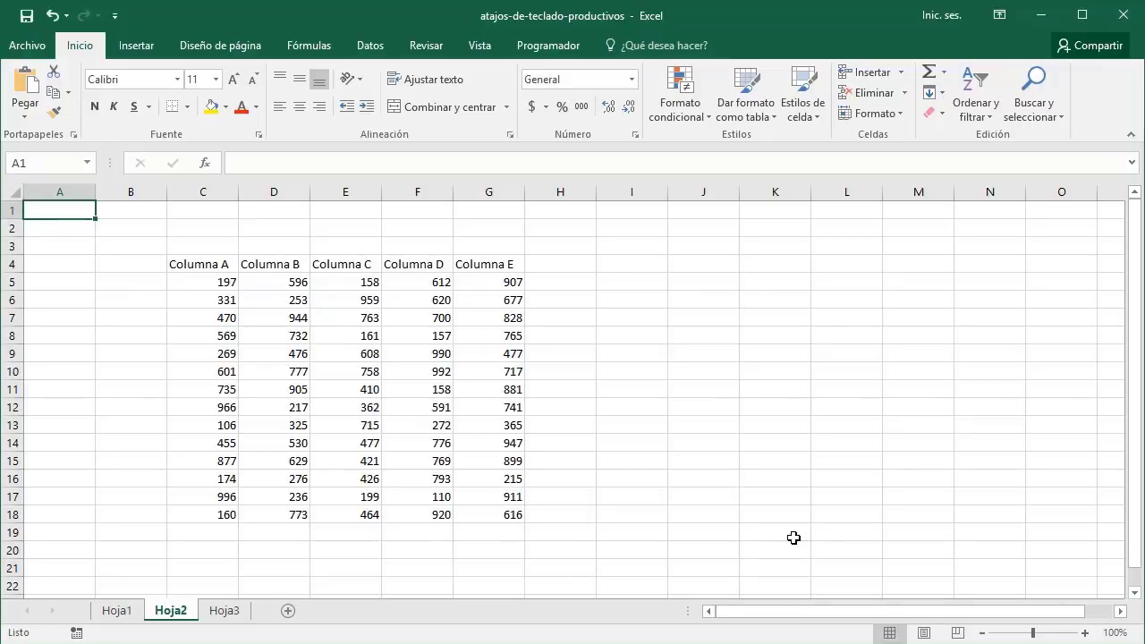
pyautogui.hotkey('ctrl', 'End')
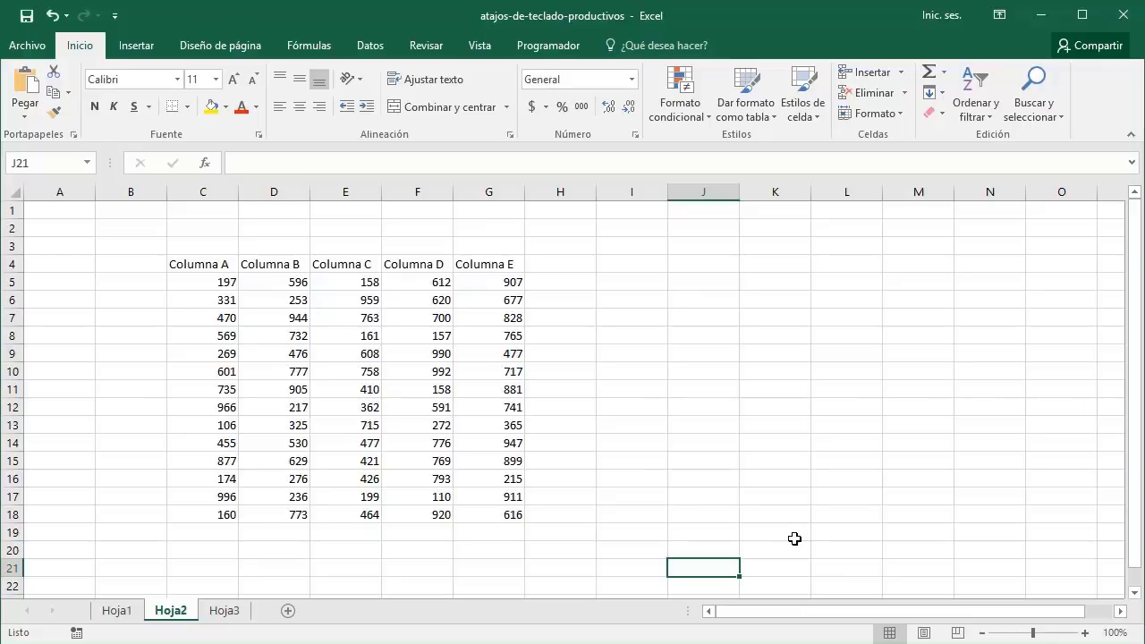
# Clear everything from J21, including its formats, and jump from A1 to the last used cell
pyautogui.click(942, 116)
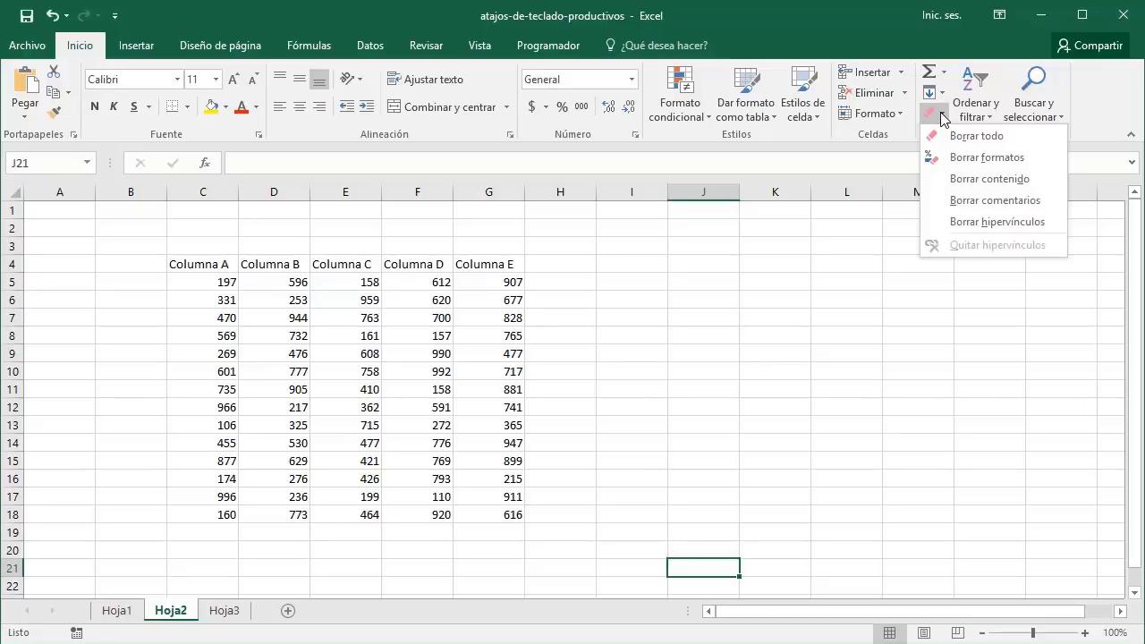
pyautogui.click(962, 136)
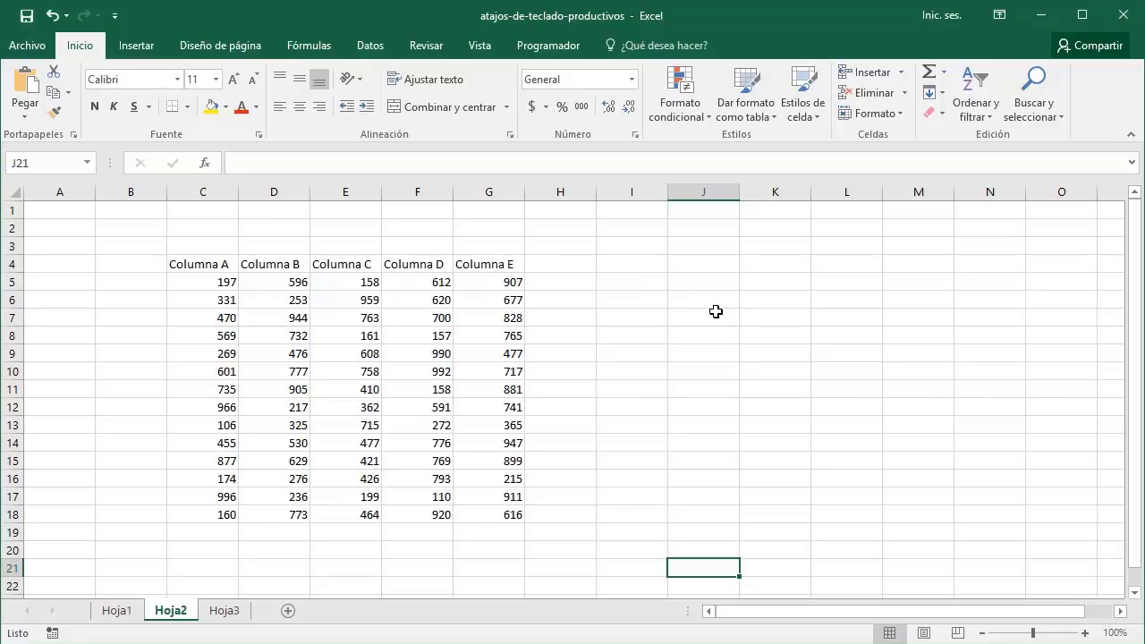
pyautogui.hotkey('ctrl', 'Home')
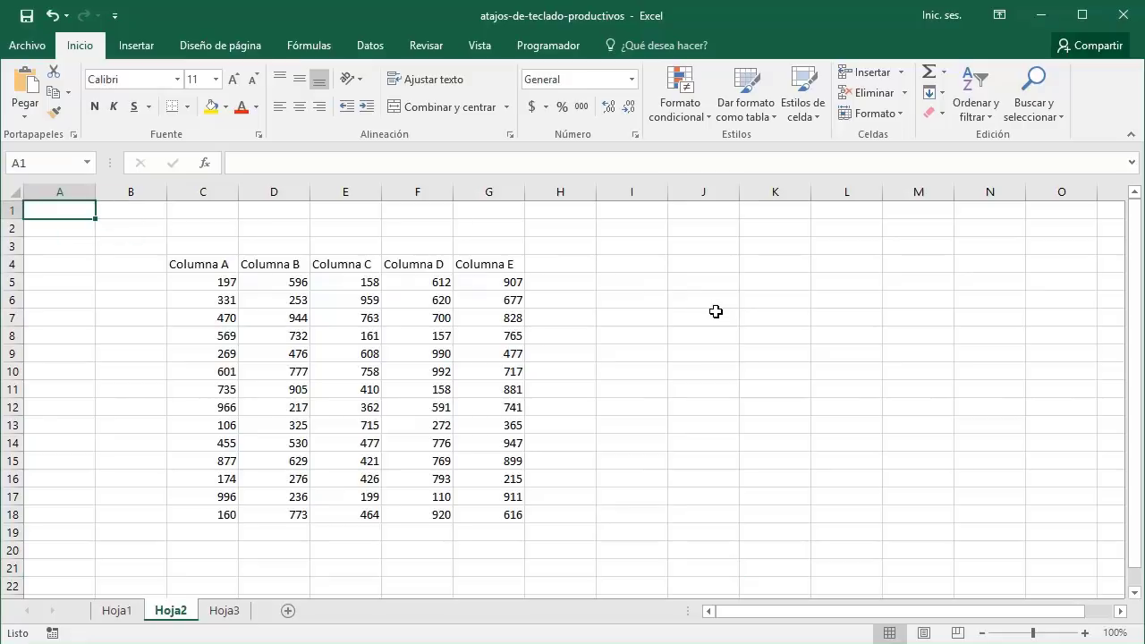
pyautogui.hotkey('ctrl', 'End')
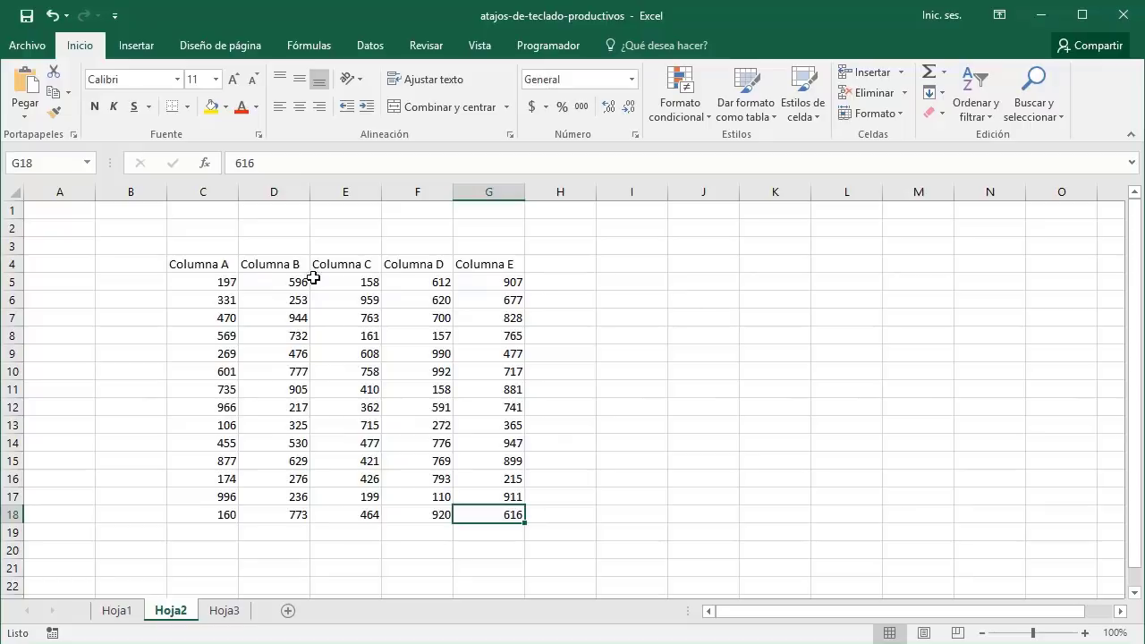
# Extend the selection from C4 across to E4 and collapse it back to C4
pyautogui.click(225, 264)
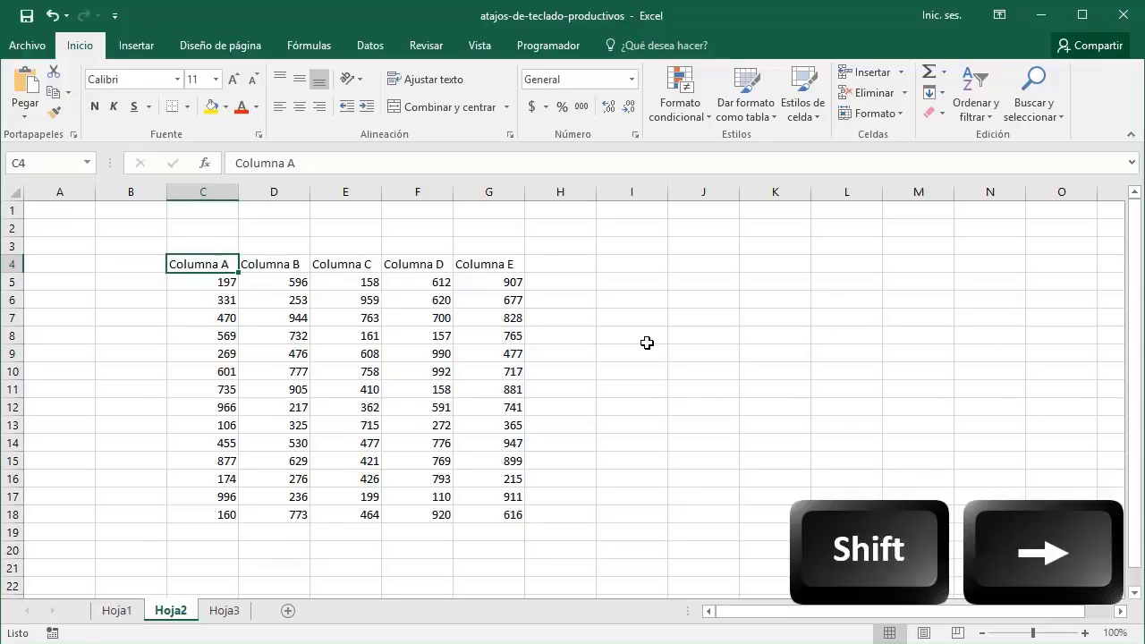
pyautogui.hotkey('shift', 'Right')
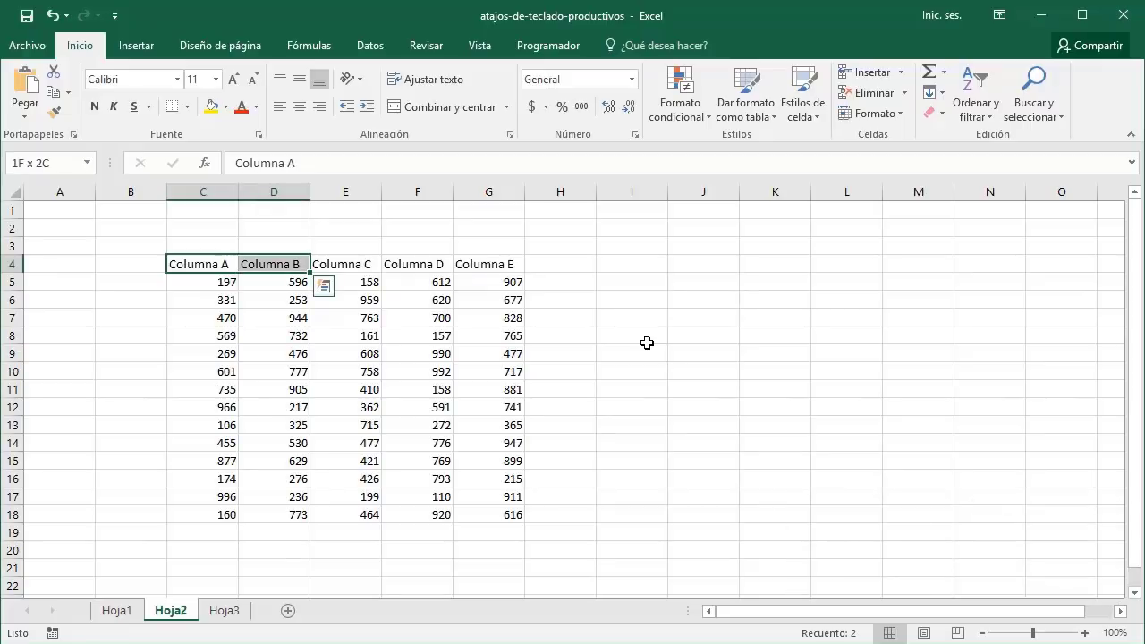
pyautogui.hotkey('shift', 'Right')
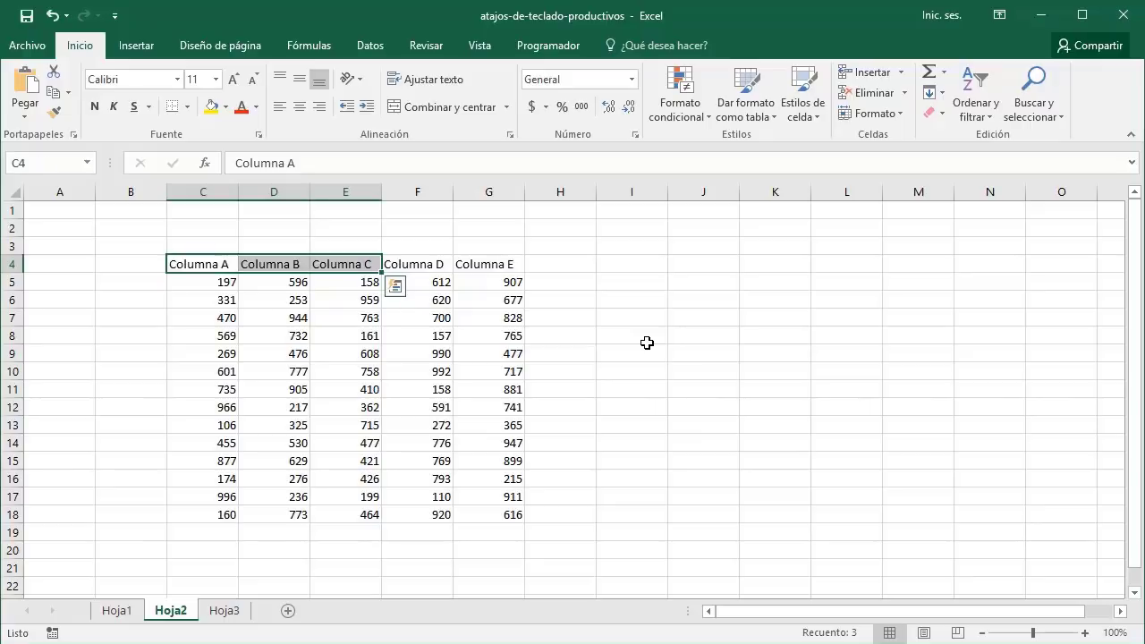
pyautogui.hotkey('shift', 'BackSpace')
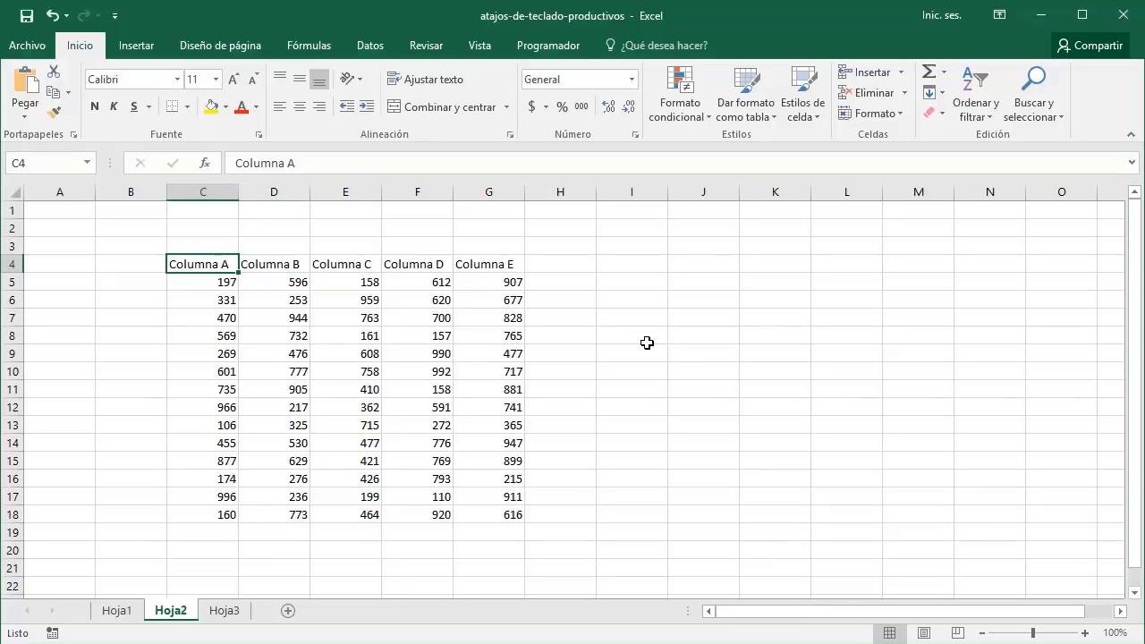
# Extend the selection from C4 down to row 8 and across to column D, covering C4:D8
pyautogui.hotkey('shift', 'Down')
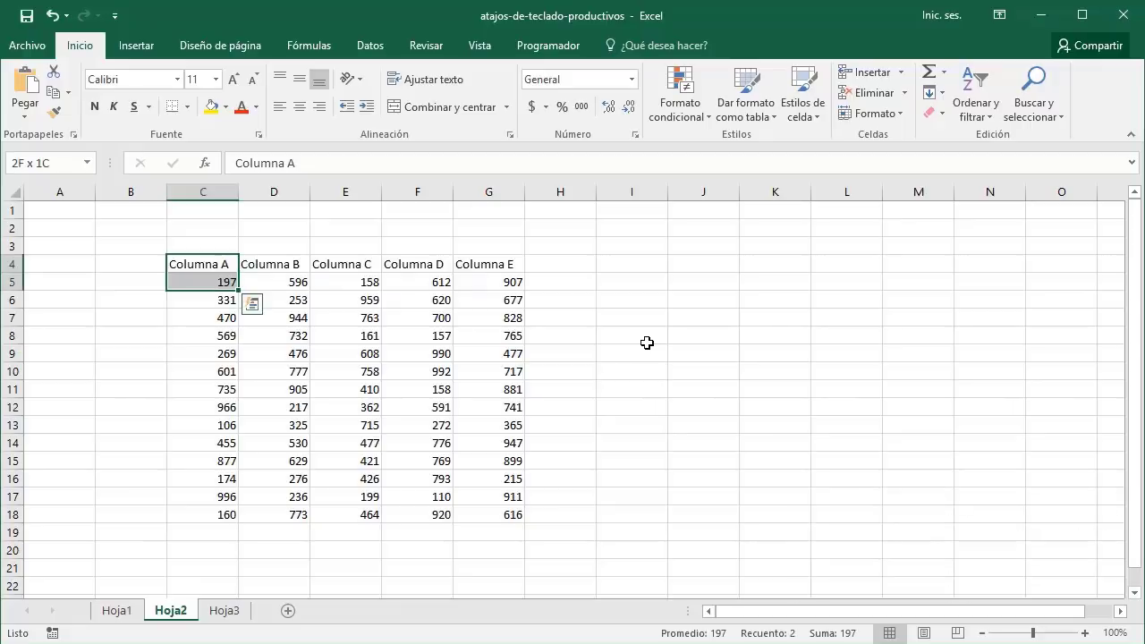
pyautogui.hotkey('shift', 'Down')
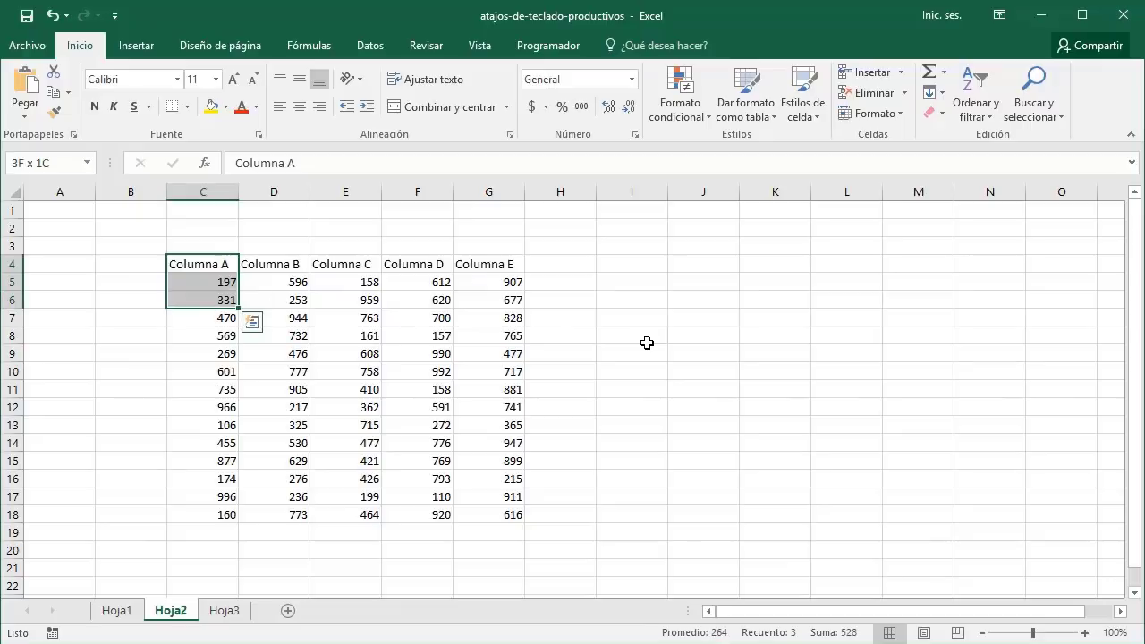
pyautogui.hotkey('shift', 'Down')
pyautogui.hotkey('shift', 'Down')
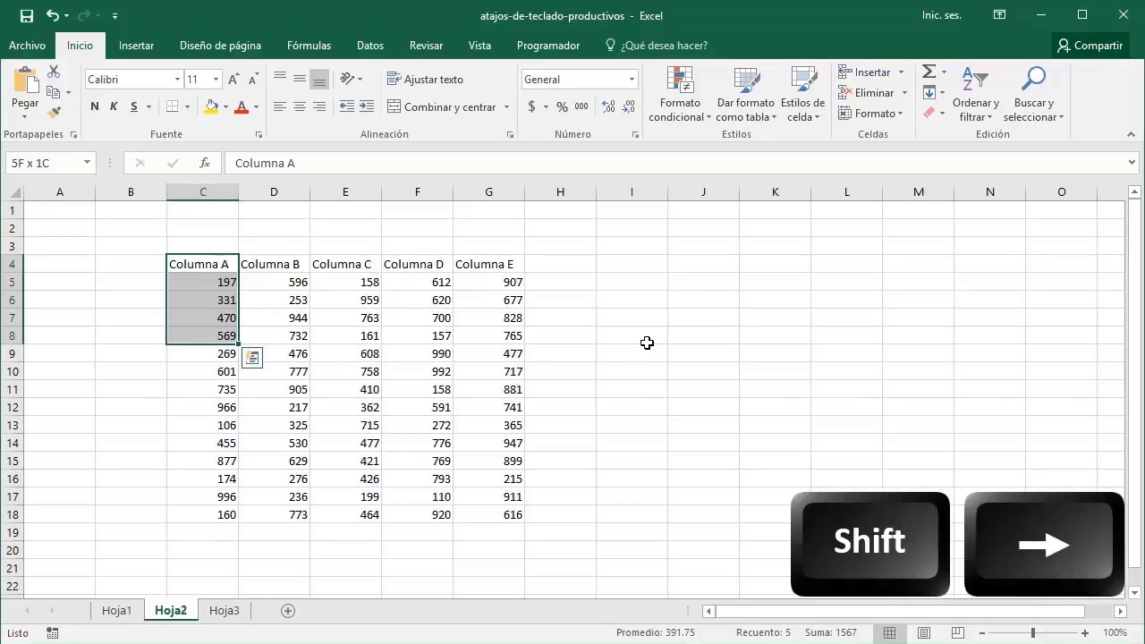
pyautogui.hotkey('shift', 'Right')
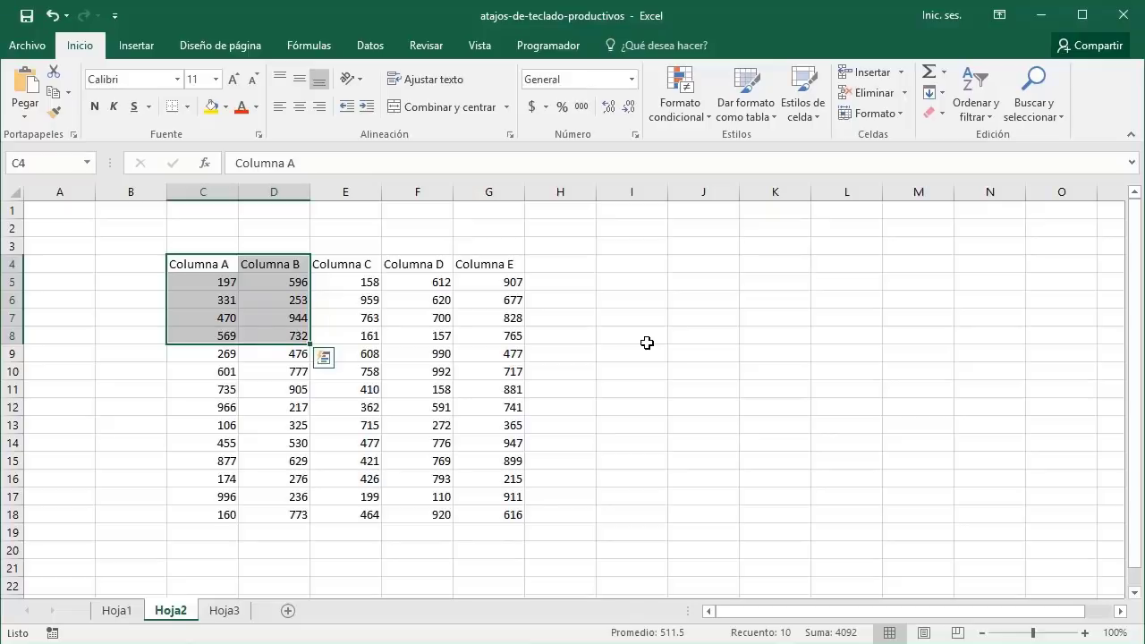
# Select the header row from C4 to the last filled column, and the Columna B data from D4 to its last filled row
pyautogui.click(199, 264)
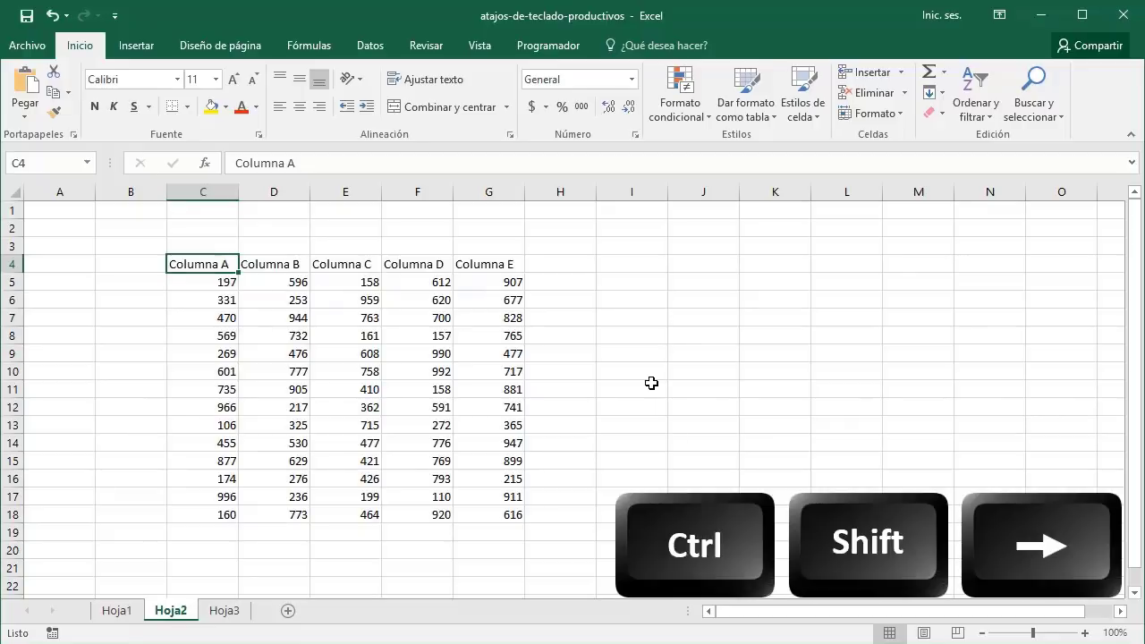
pyautogui.hotkey('ctrl', 'shift', 'Right')
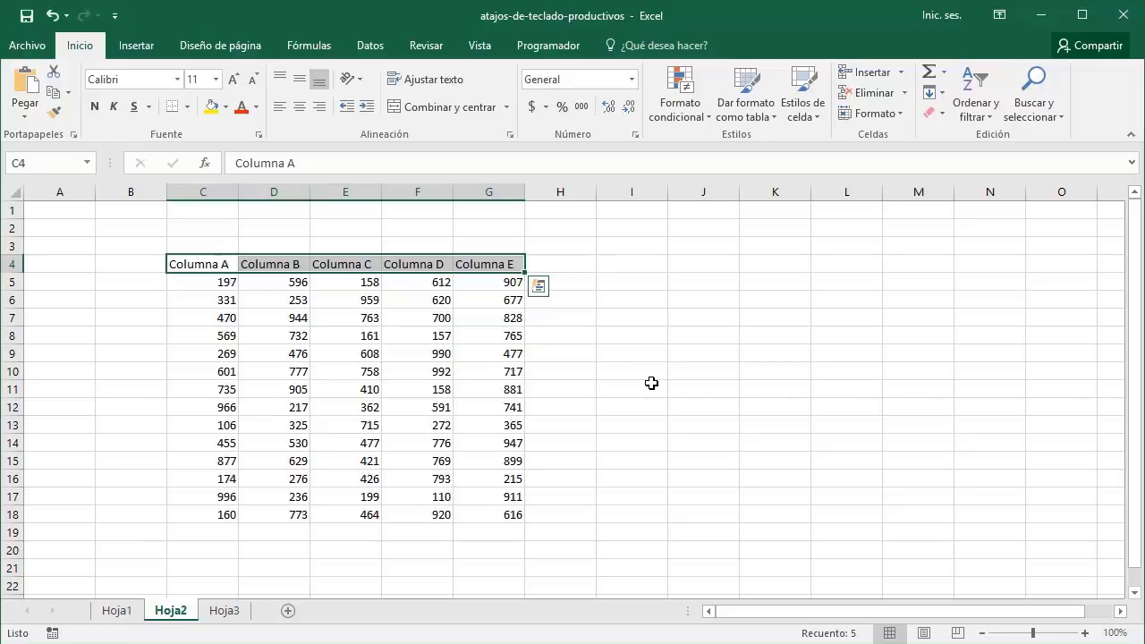
pyautogui.press('Right')
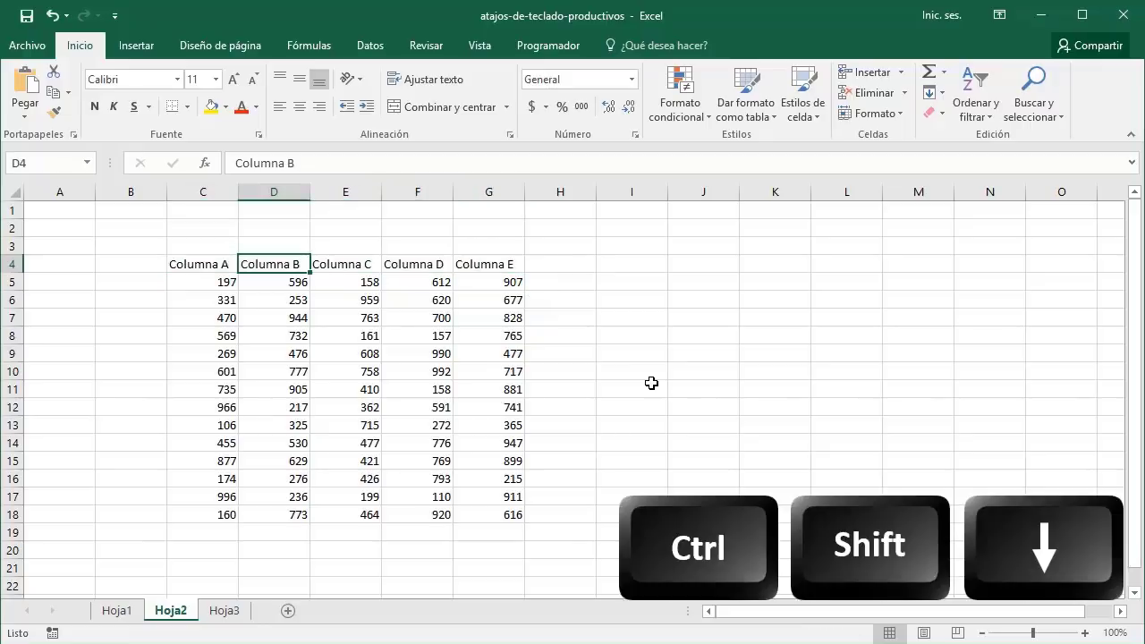
pyautogui.hotkey('ctrl', 'shift', 'Down')
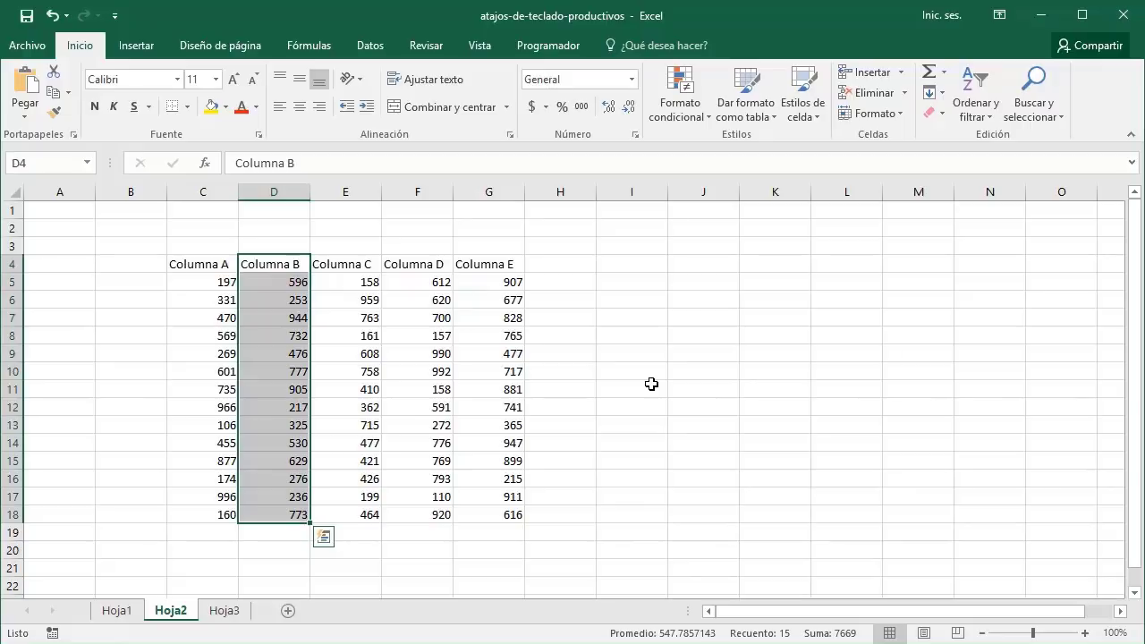
# Extend the selection from E11 to the data's first column and header row, and shrink it back by one column and two rows
pyautogui.click(361, 394)
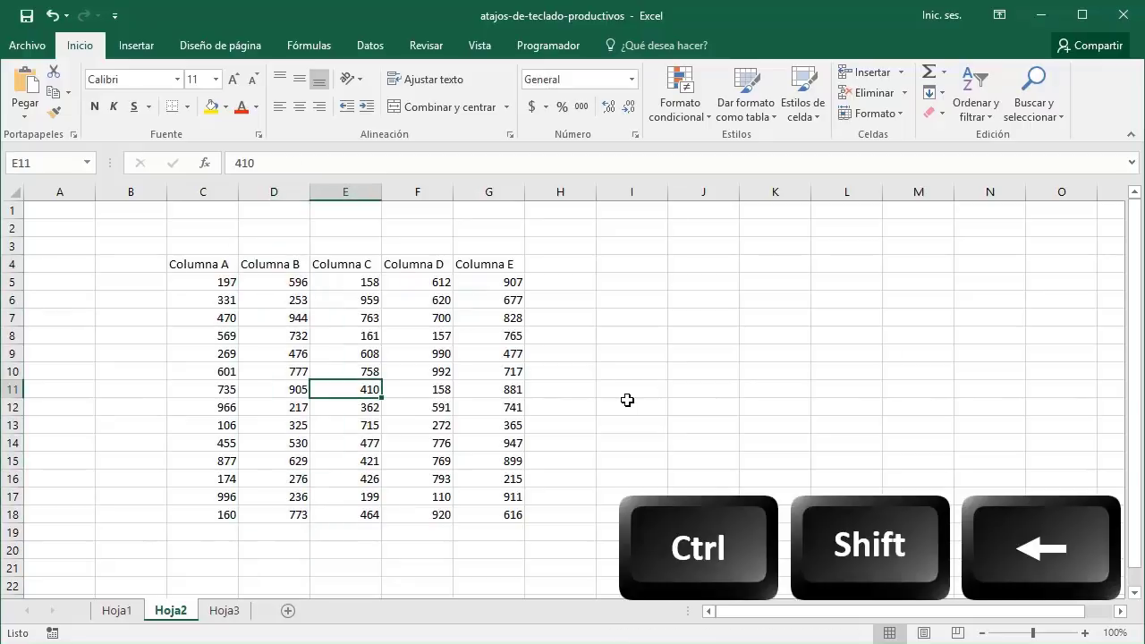
pyautogui.hotkey('ctrl', 'shift', 'Left')
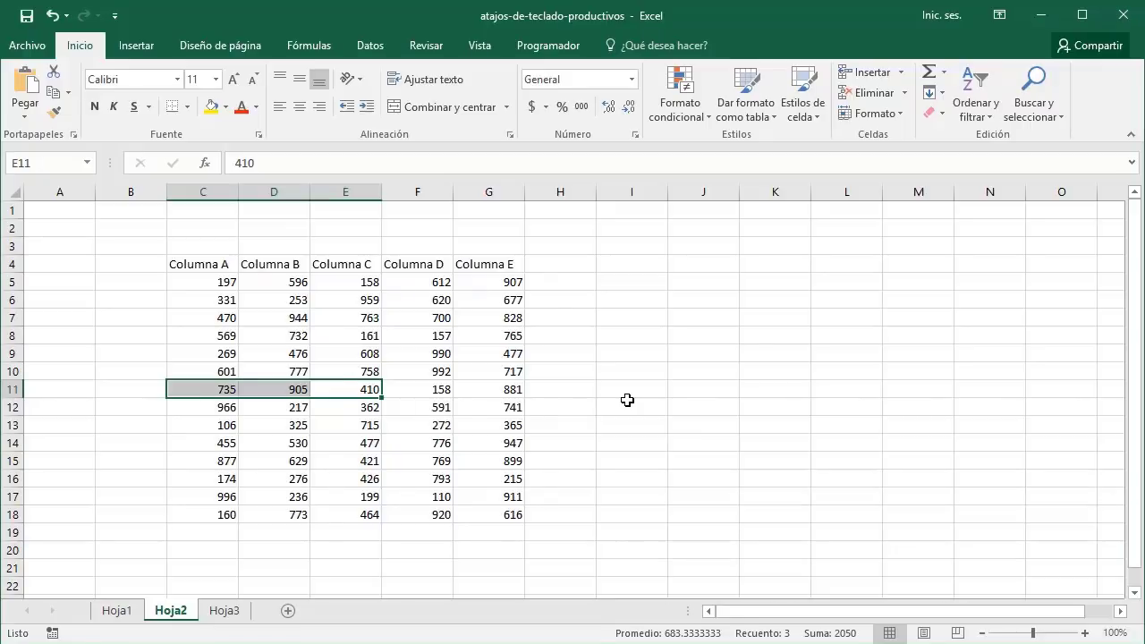
pyautogui.hotkey('ctrl', 'shift', 'Up')
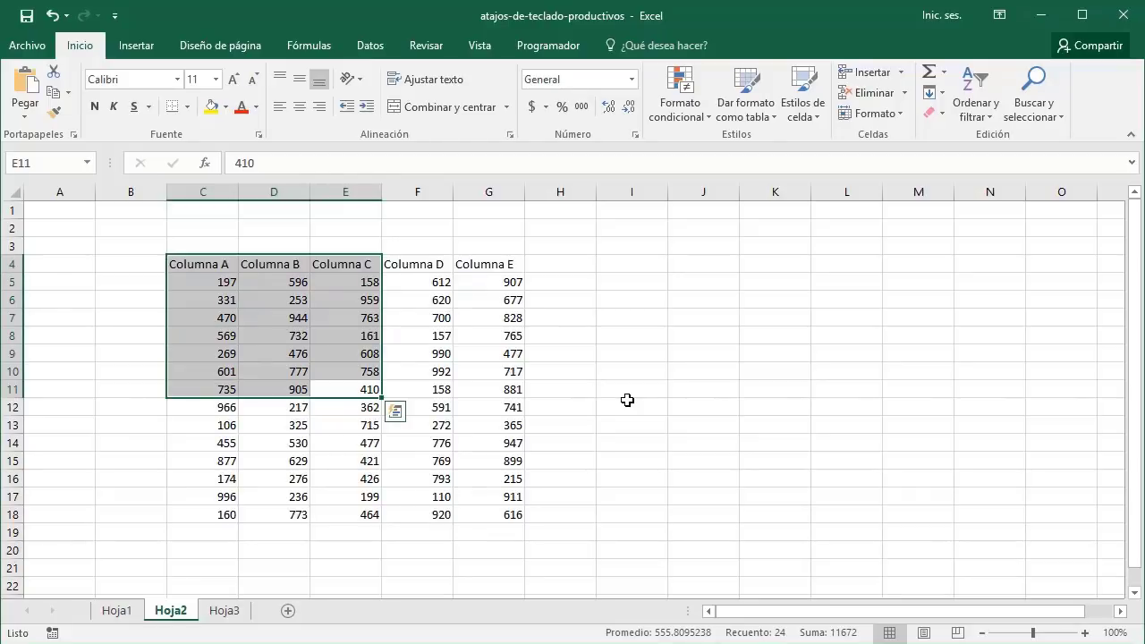
pyautogui.hotkey('shift', 'Right')
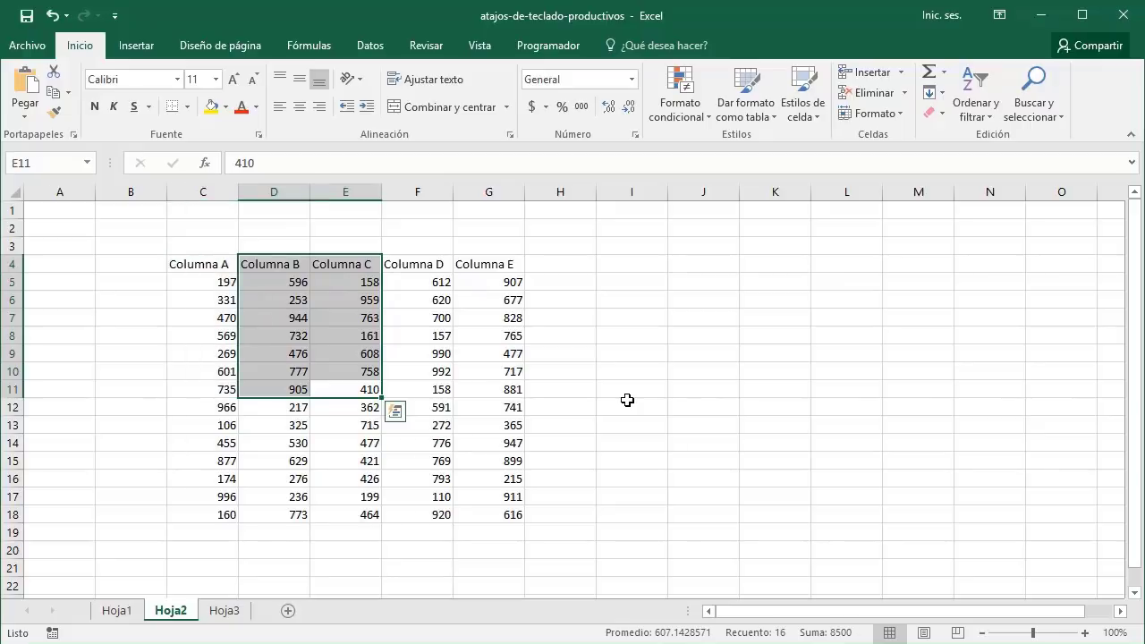
pyautogui.hotkey('shift', 'Down')
pyautogui.hotkey('shift', 'Down')
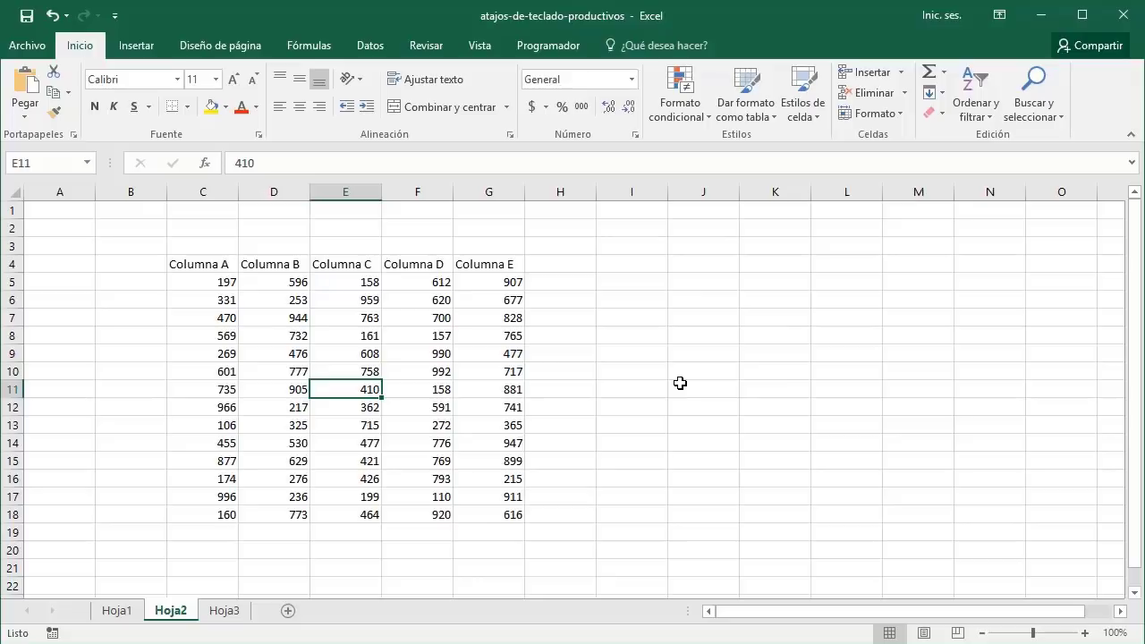
# Select the whole data table C4:G18 by extending from C4 to the last filled column and row
pyautogui.click(204, 264)
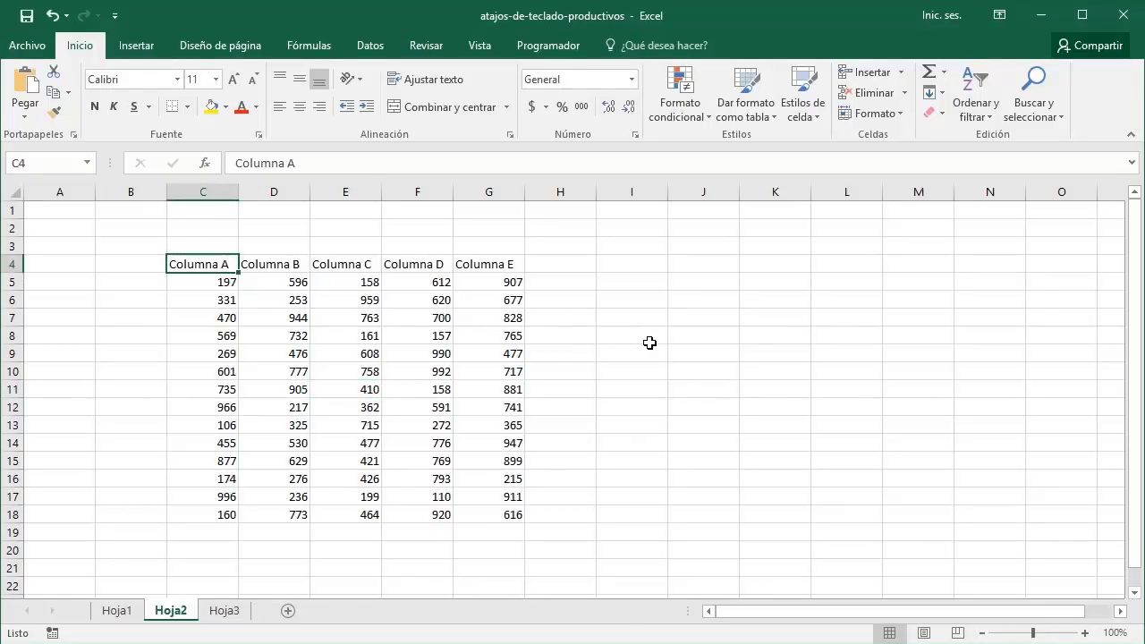
pyautogui.hotkey('ctrl', 'shift', 'Right')
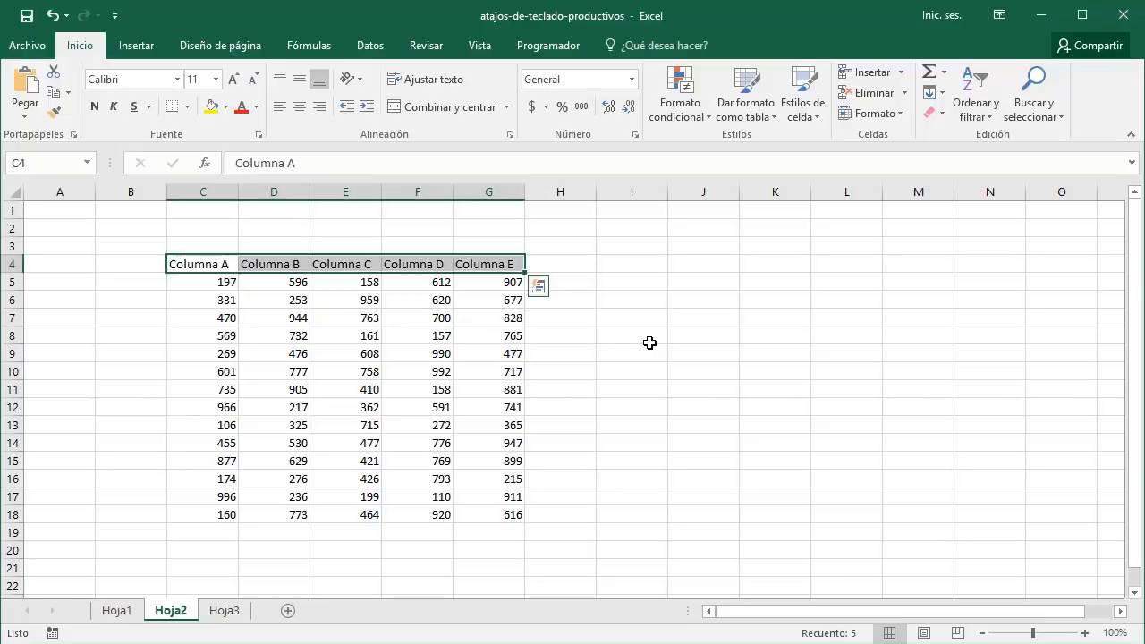
pyautogui.hotkey('ctrl', 'shift', 'Down')
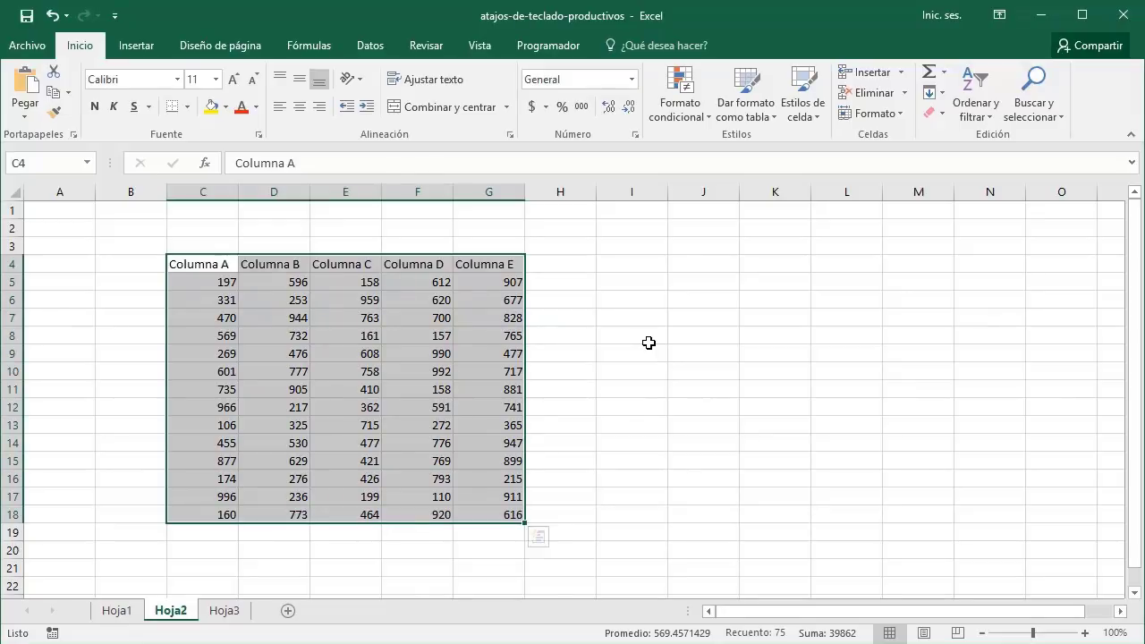
# Starting from E11, select the whole surrounding data table and expand the selection to the entire sheet
pyautogui.click(361, 390)
pyautogui.hotkey('ctrl', 'e')
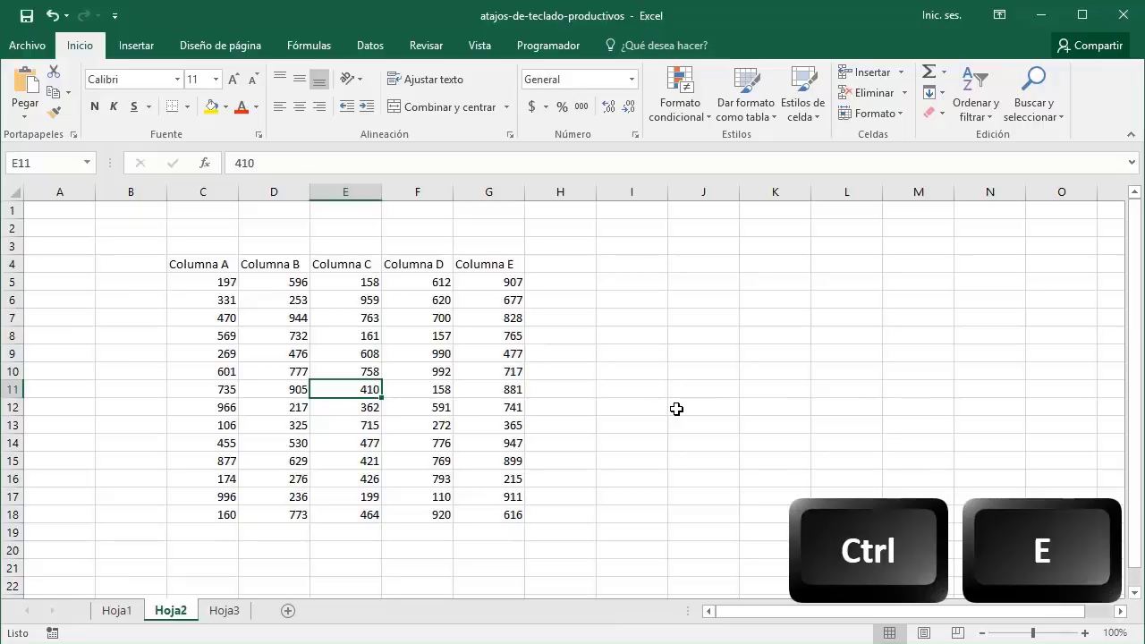
pyautogui.hotkey('ctrl', 'e')
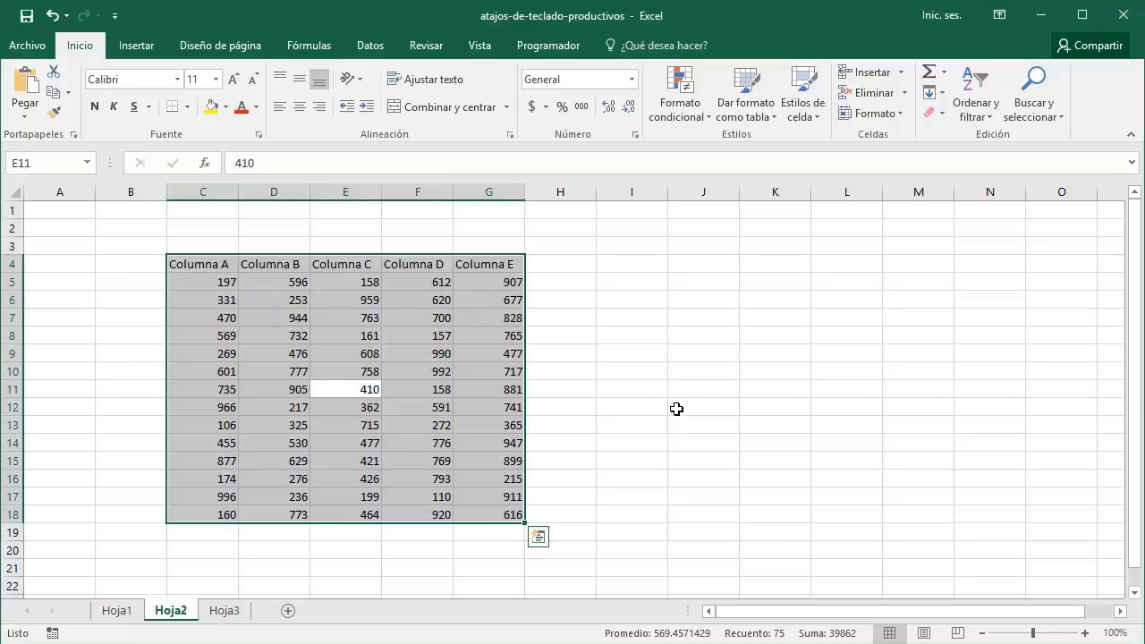
pyautogui.hotkey('ctrl', 'e')
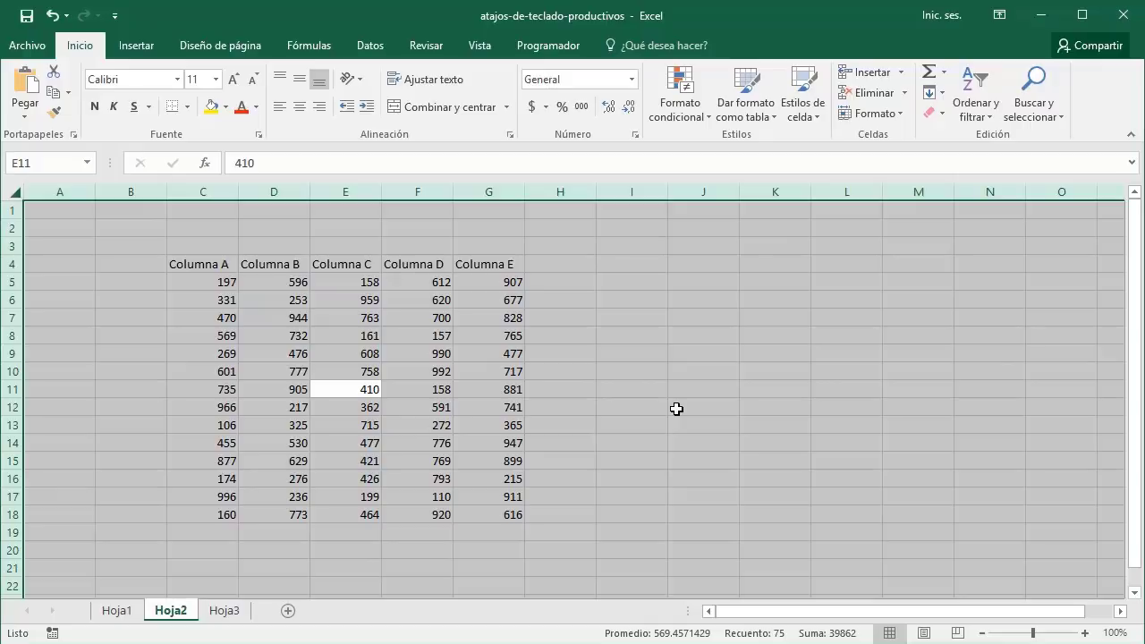
# Repeat the table selection starting from F14 and expand it to every cell of the sheet
pyautogui.click(430, 443)
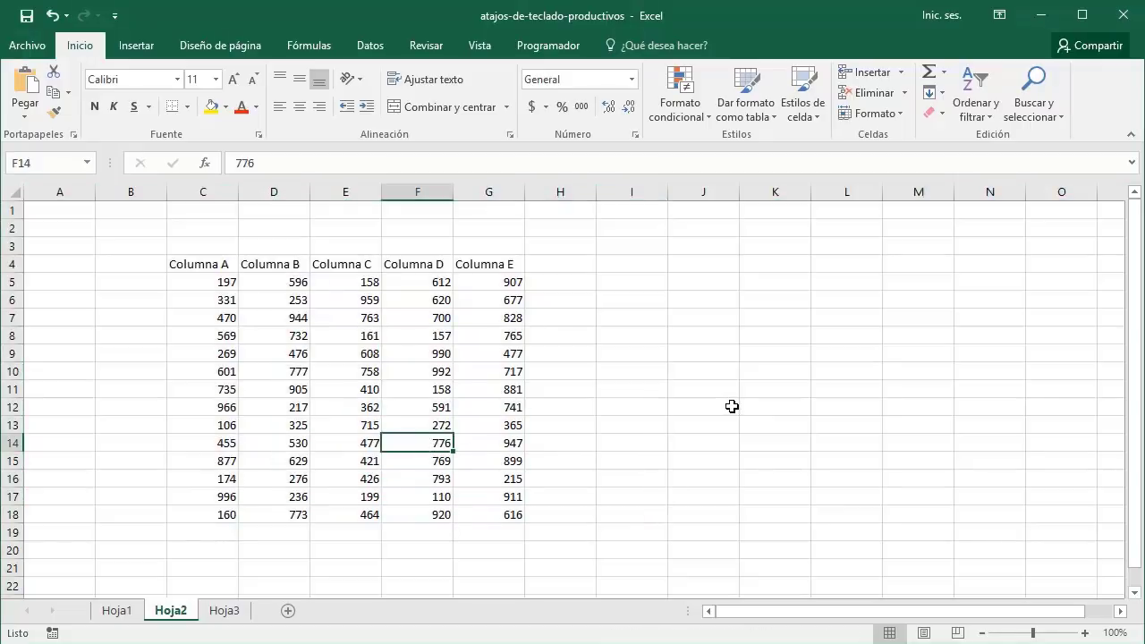
pyautogui.hotkey('ctrl', 'e')
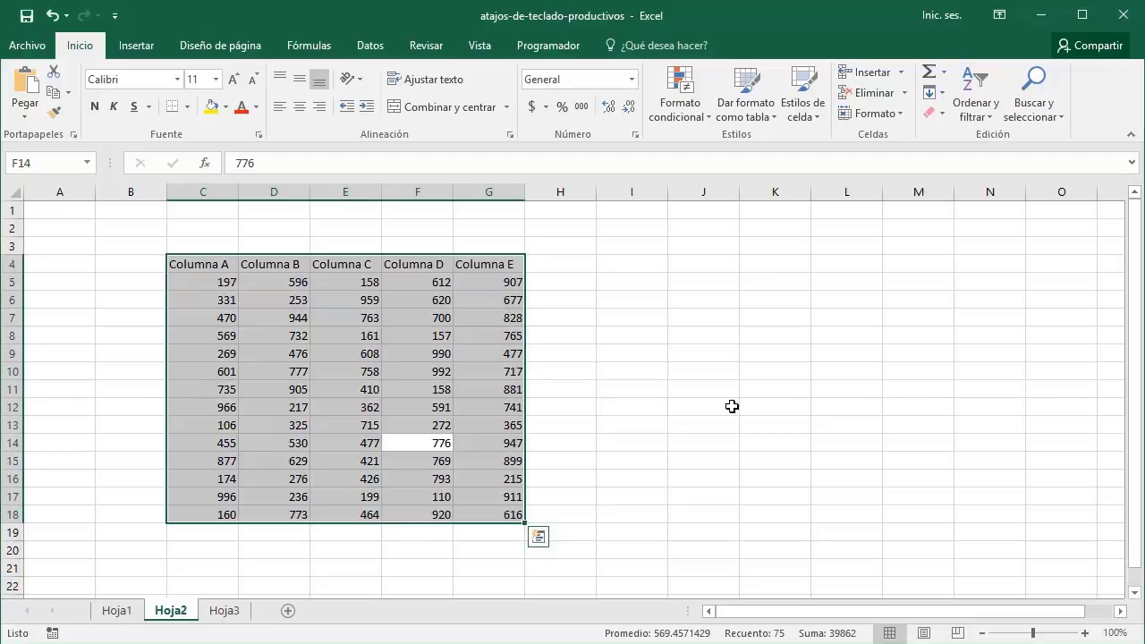
pyautogui.hotkey('ctrl', 'e')
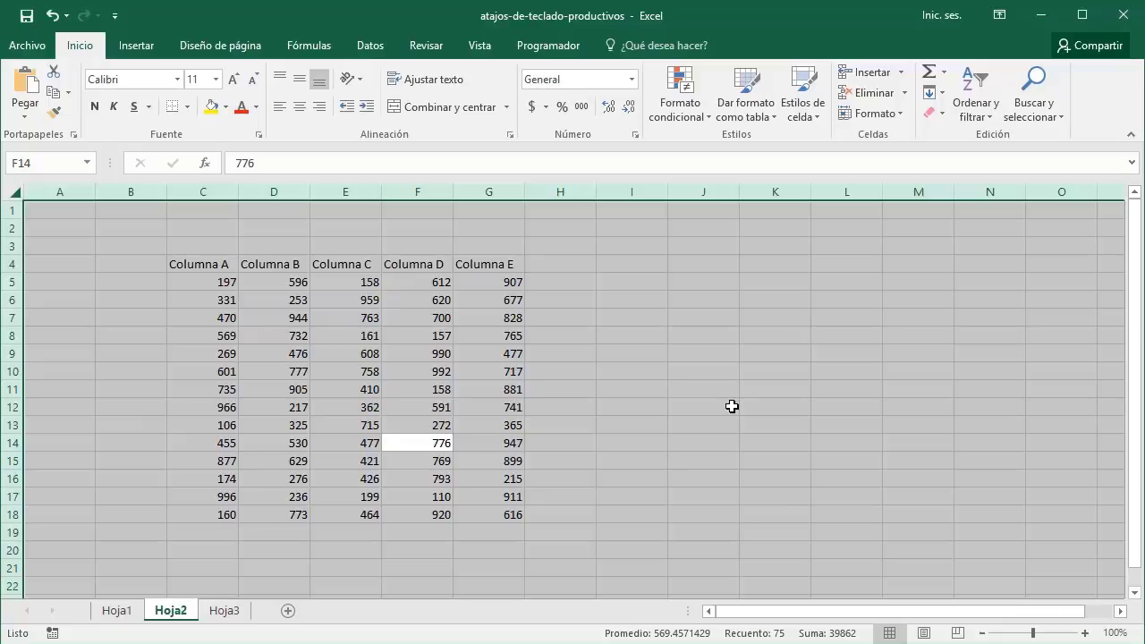
# Select the entire row 10 from cell D10 and collapse the selection back to D10
pyautogui.click(301, 371)
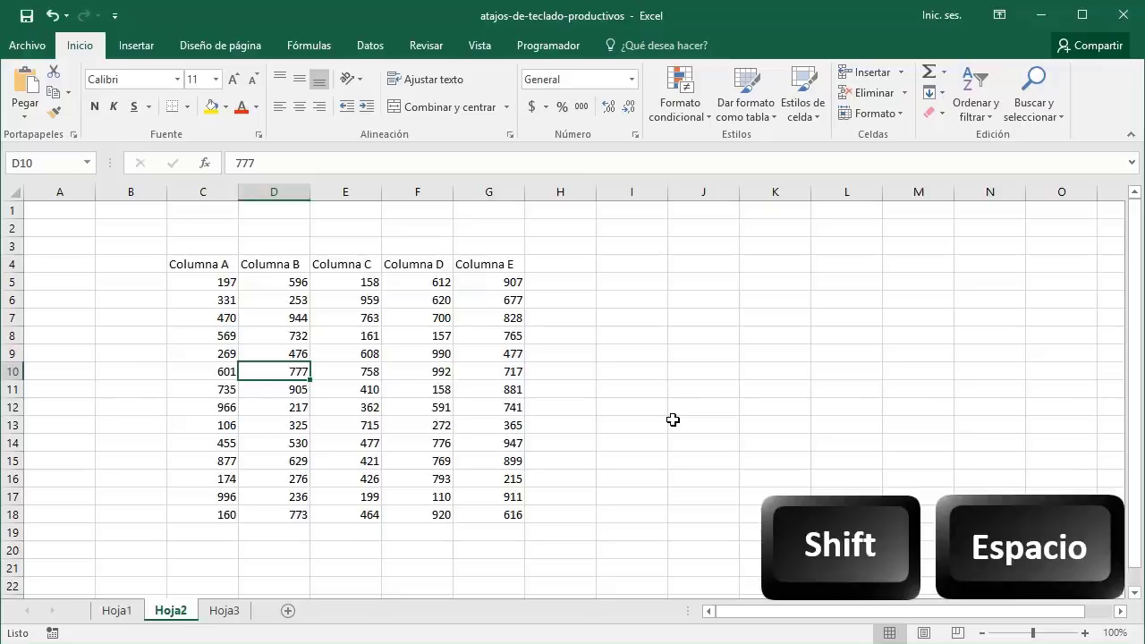
pyautogui.hotkey('shift', 'space')
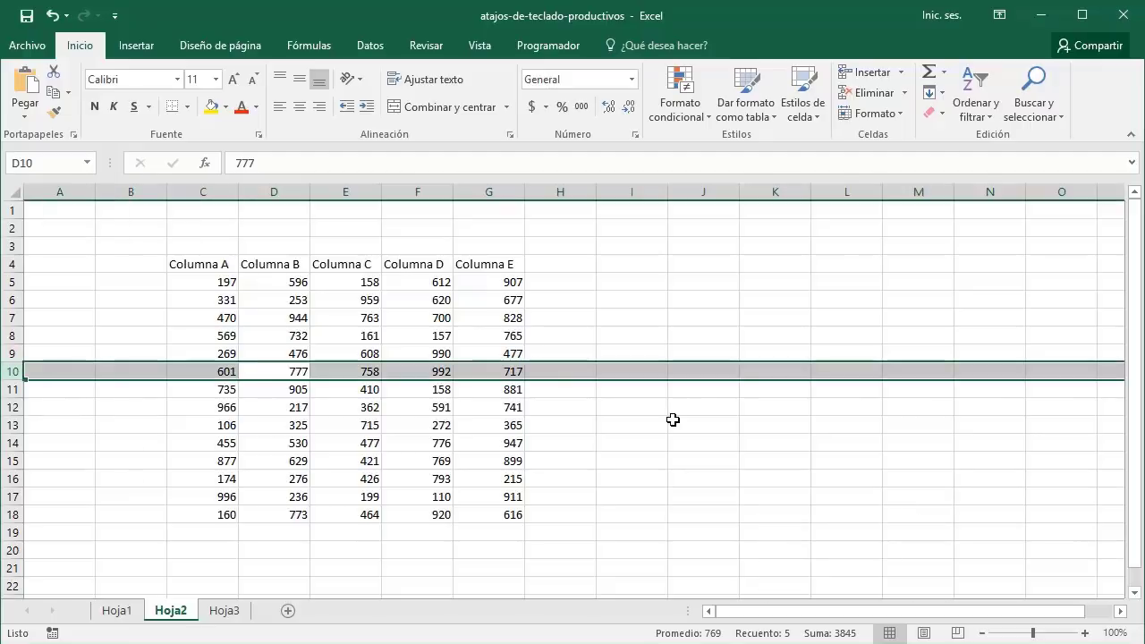
pyautogui.hotkey('shift', 'BackSpace')
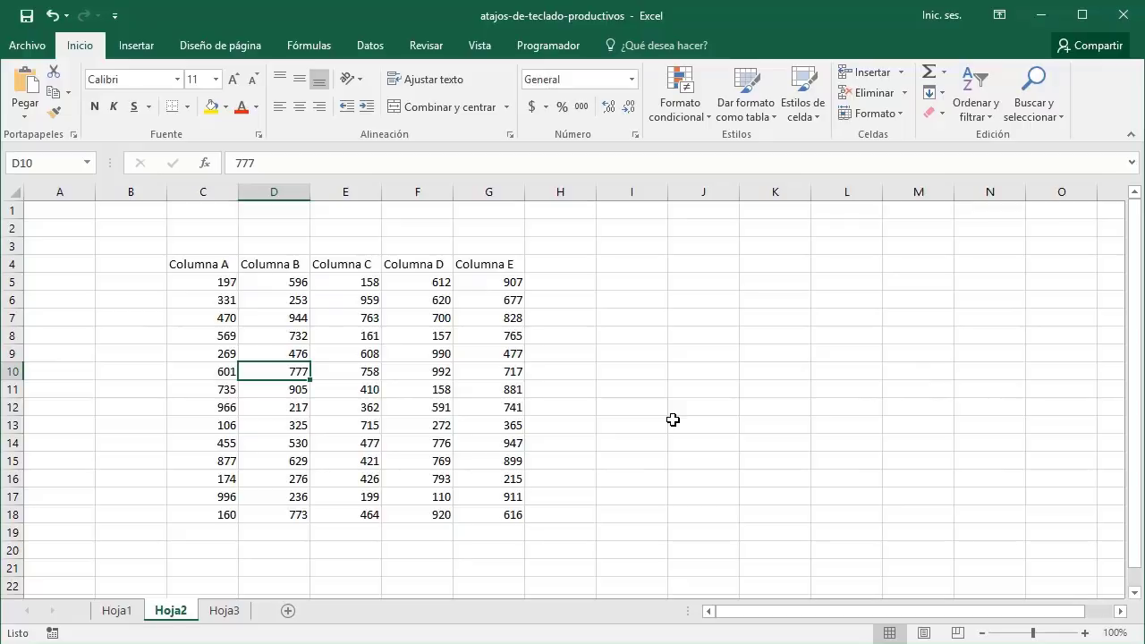
# Select entire rows 10 to 12 from D10:D12 and, after collapsing to D10, the entire column D, ending back on D10
pyautogui.hotkey('shift', 'Down')
pyautogui.hotkey('shift', 'Down')
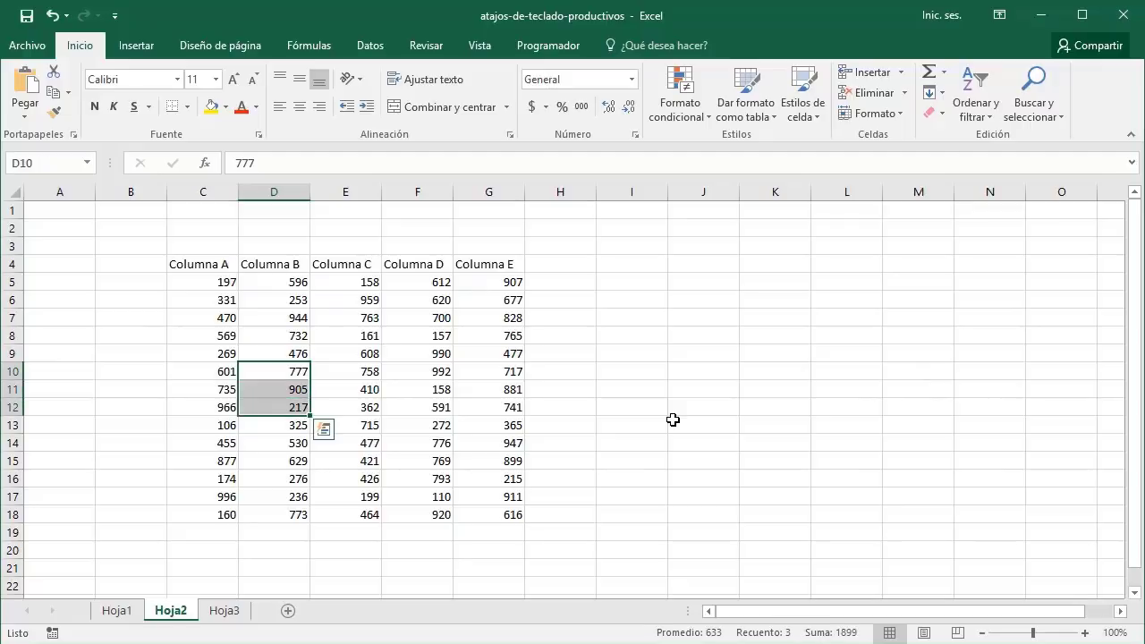
pyautogui.hotkey('shift', 'space')
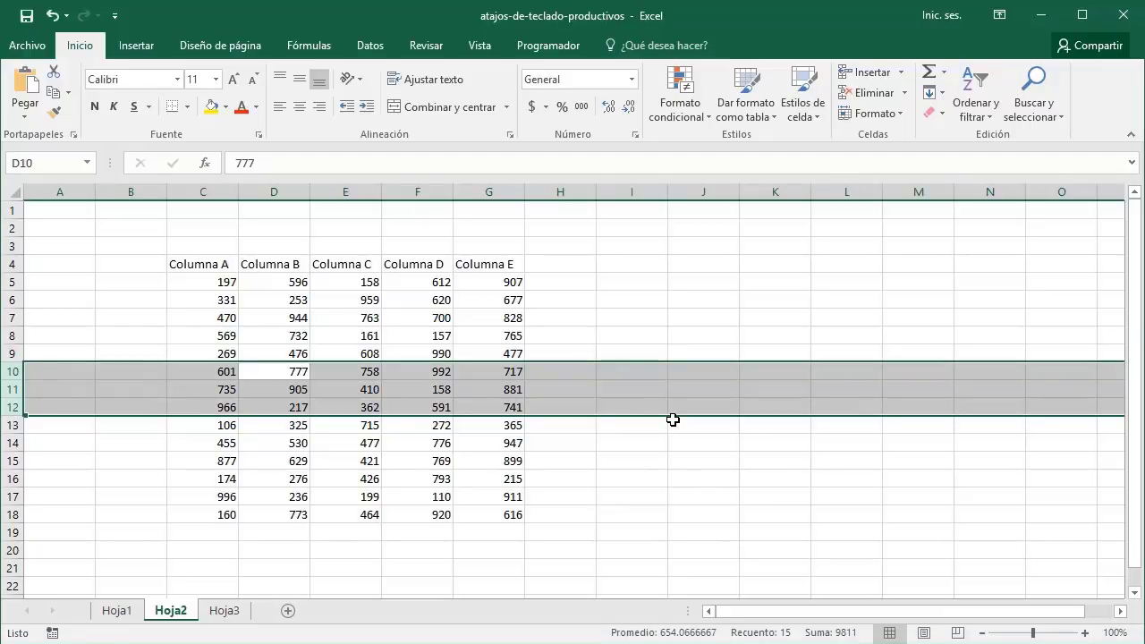
pyautogui.hotkey('shift', 'BackSpace')
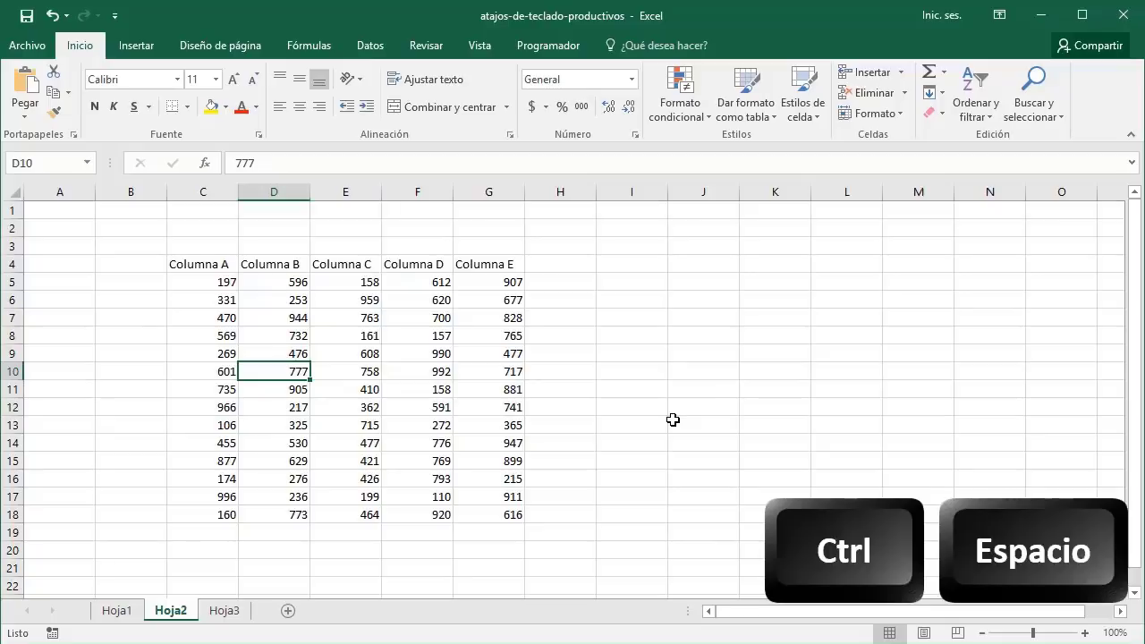
pyautogui.hotkey('ctrl', 'space')
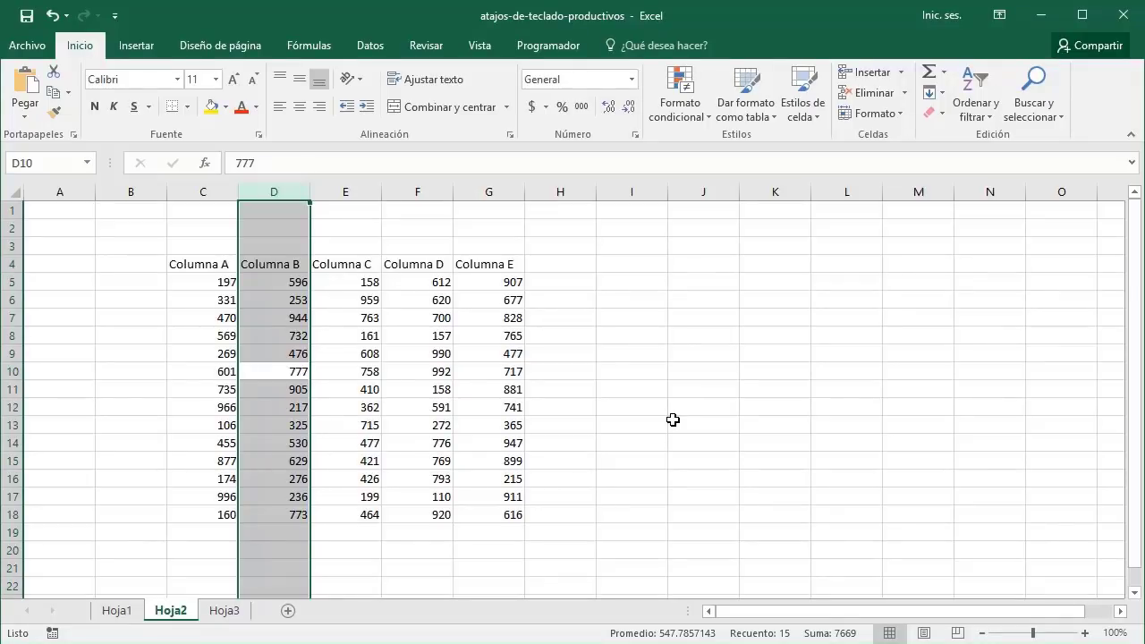
pyautogui.hotkey('shift', 'BackSpace')
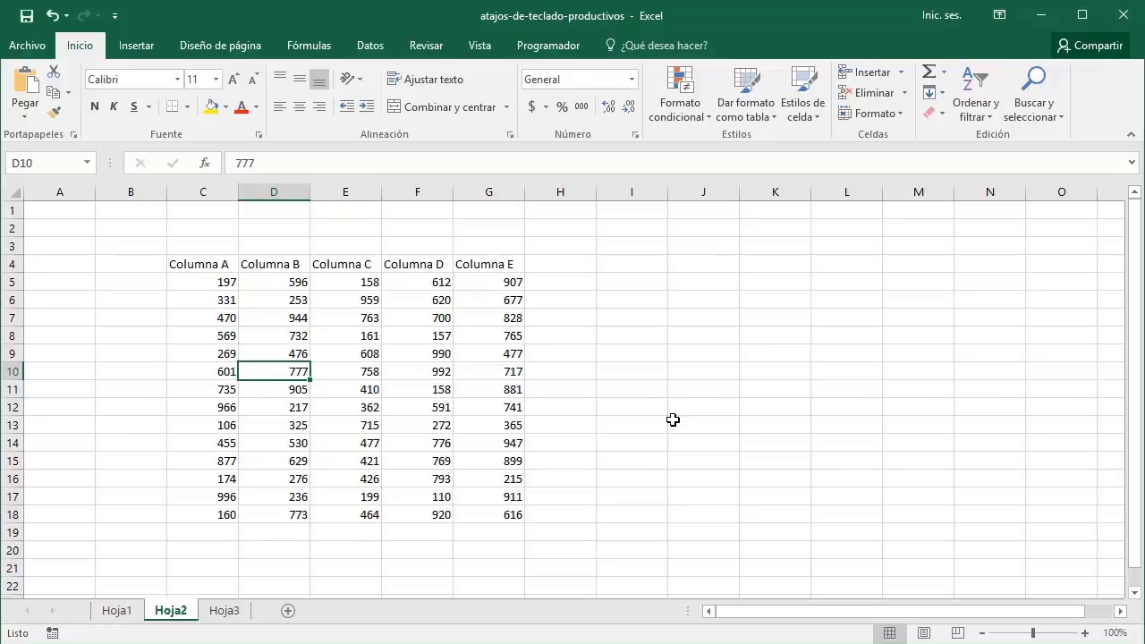
# Delete the entire row 10, delete the new rows 10 to 12 together, and collapse the selection to D10
pyautogui.hotkey('shift', 'space')
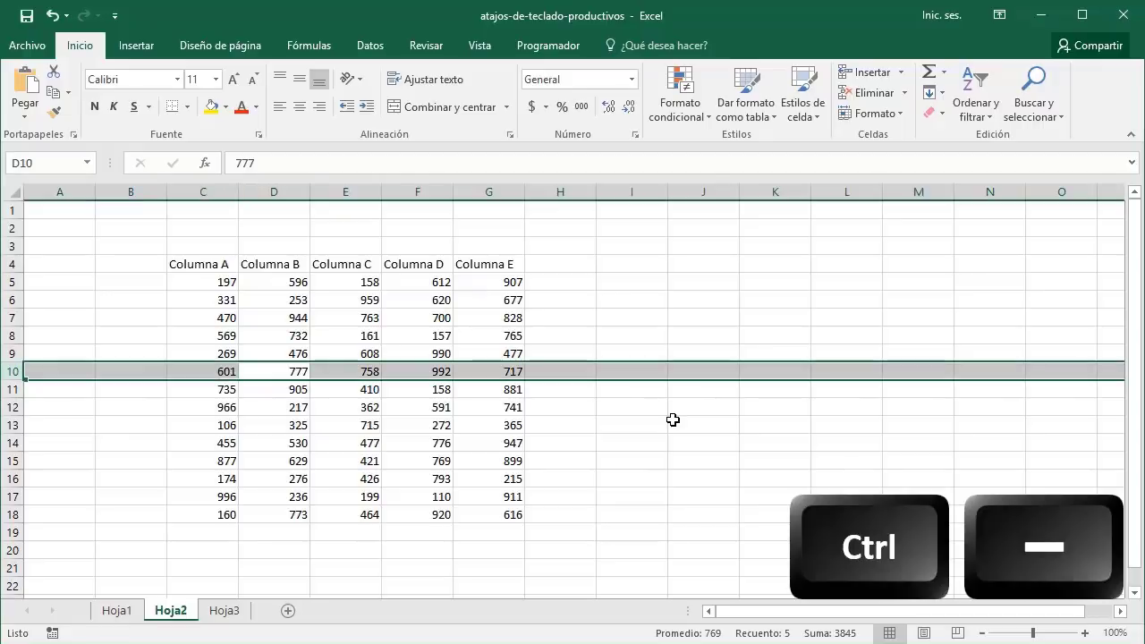
pyautogui.hotkey('ctrl', '-')
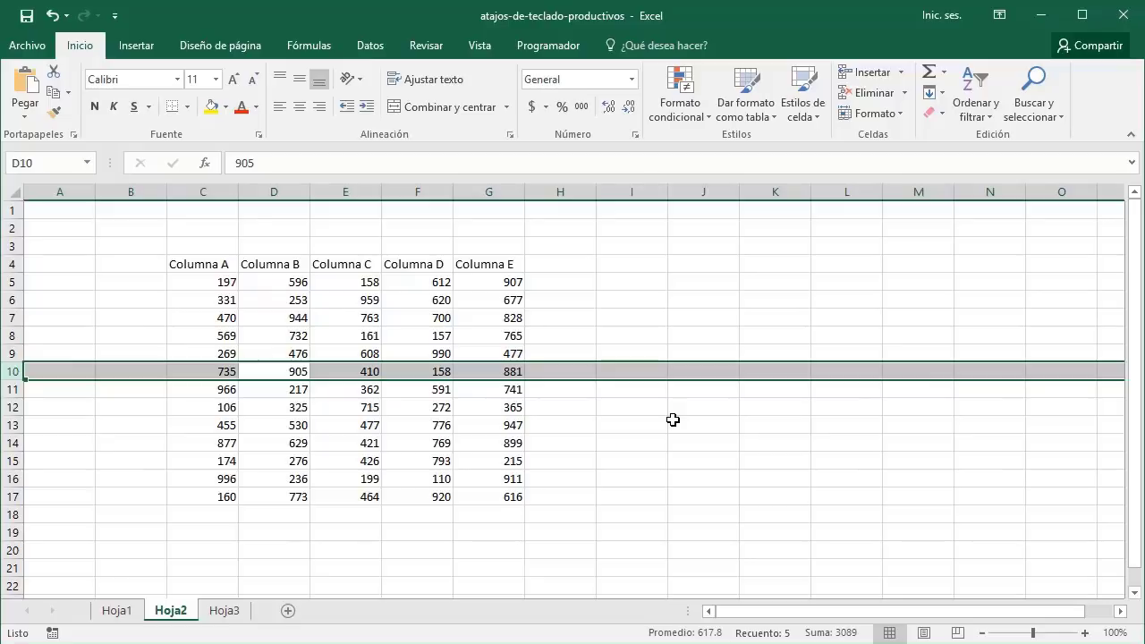
pyautogui.hotkey('shift', 'Down')
pyautogui.hotkey('shift', 'Down')
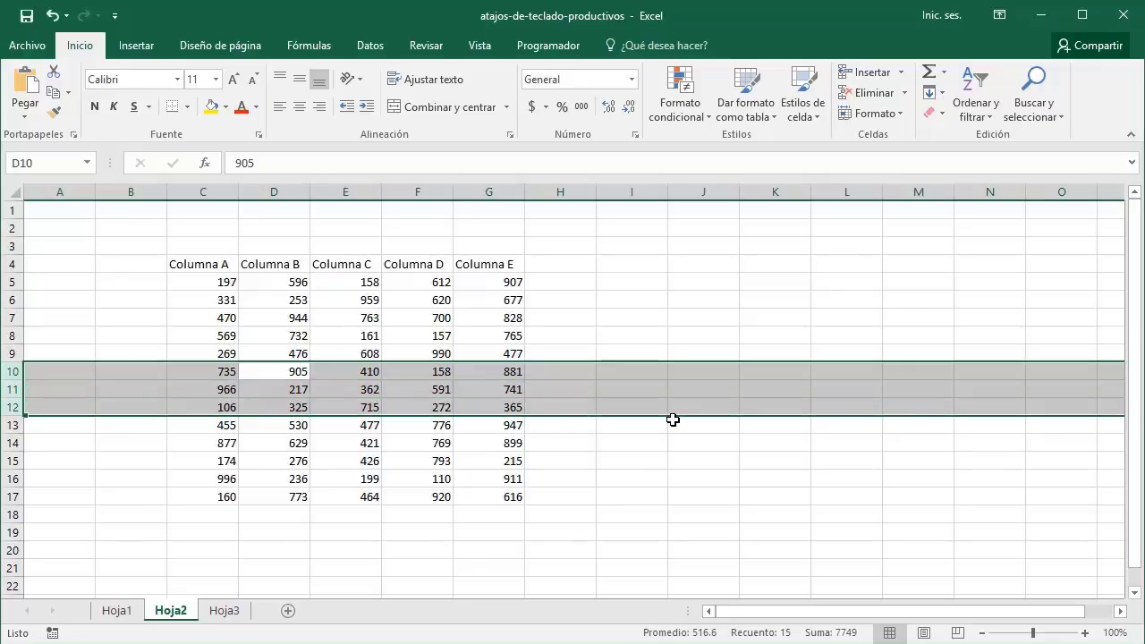
pyautogui.hotkey('ctrl', '-')
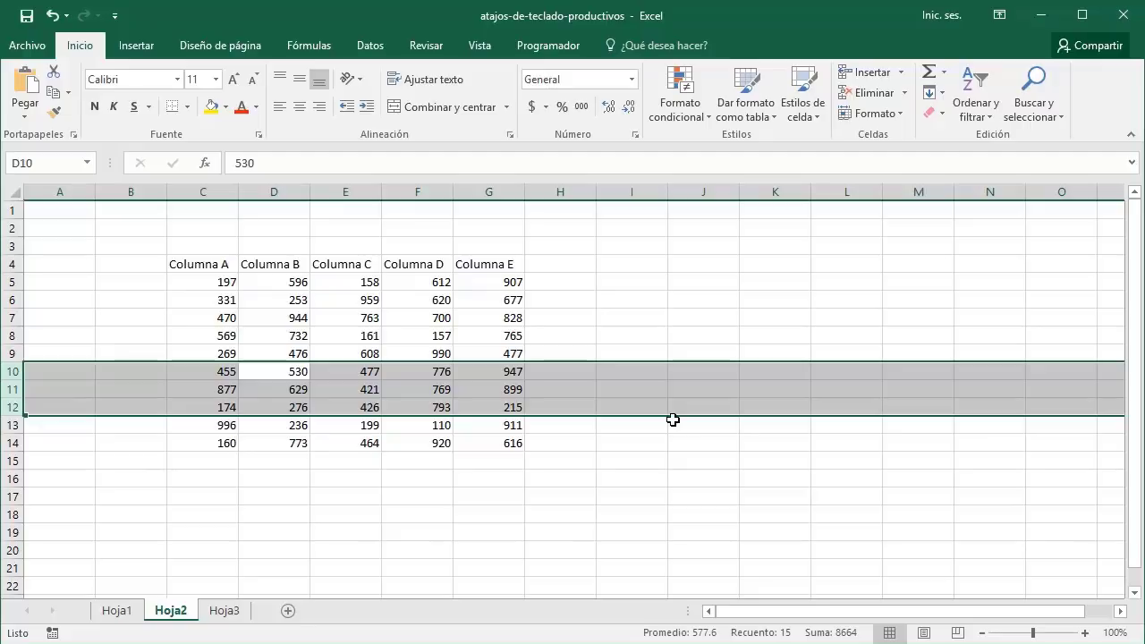
pyautogui.hotkey('shift', 'BackSpace')
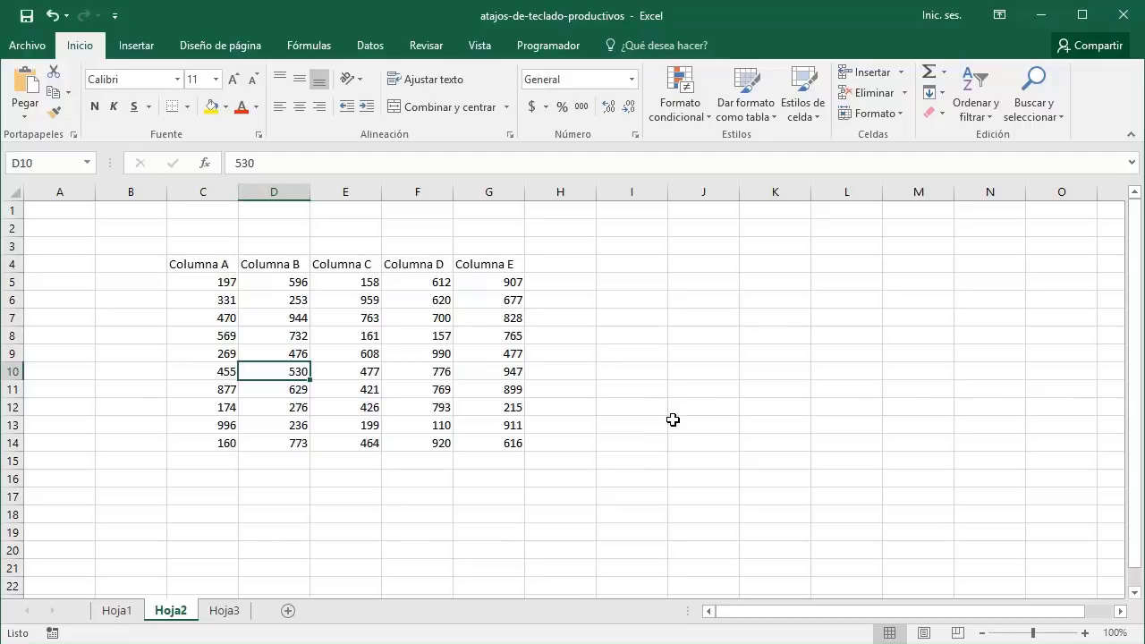
# Delete the entire column D containing Columna B and insert two blank columns at column D
pyautogui.hotkey('ctrl', 'space')
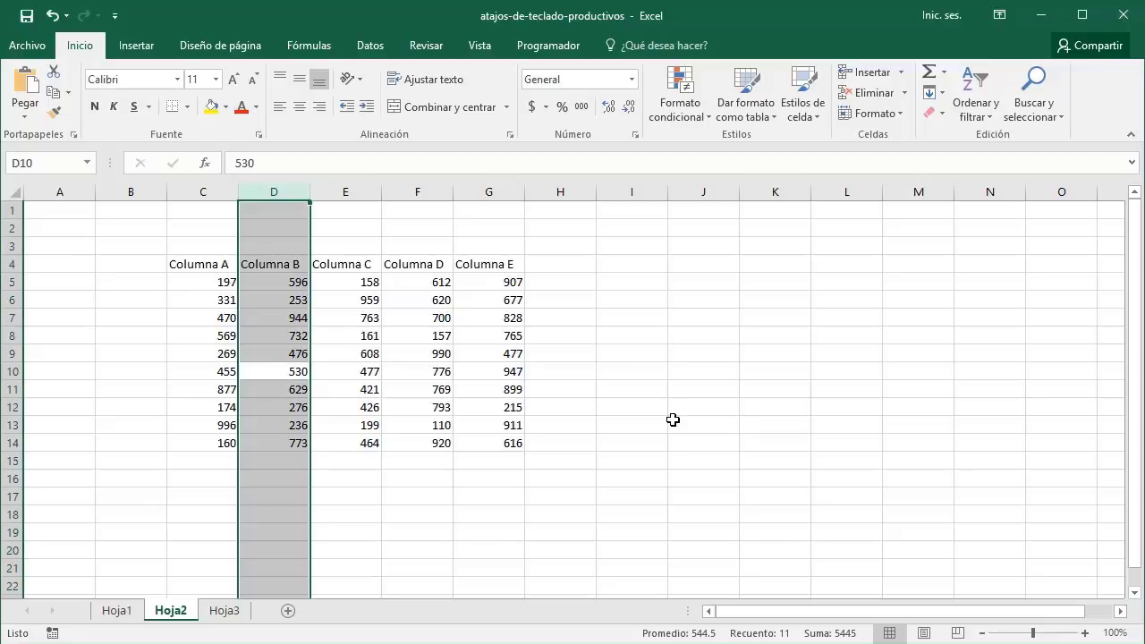
pyautogui.hotkey('ctrl', '-')
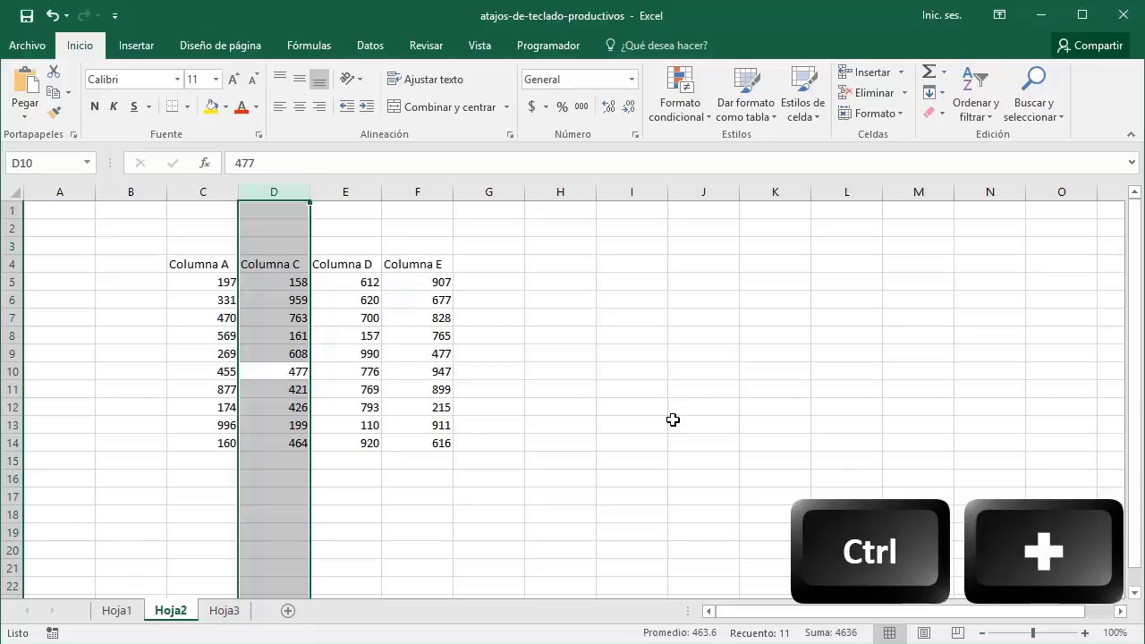
pyautogui.hotkey('ctrl', '+')
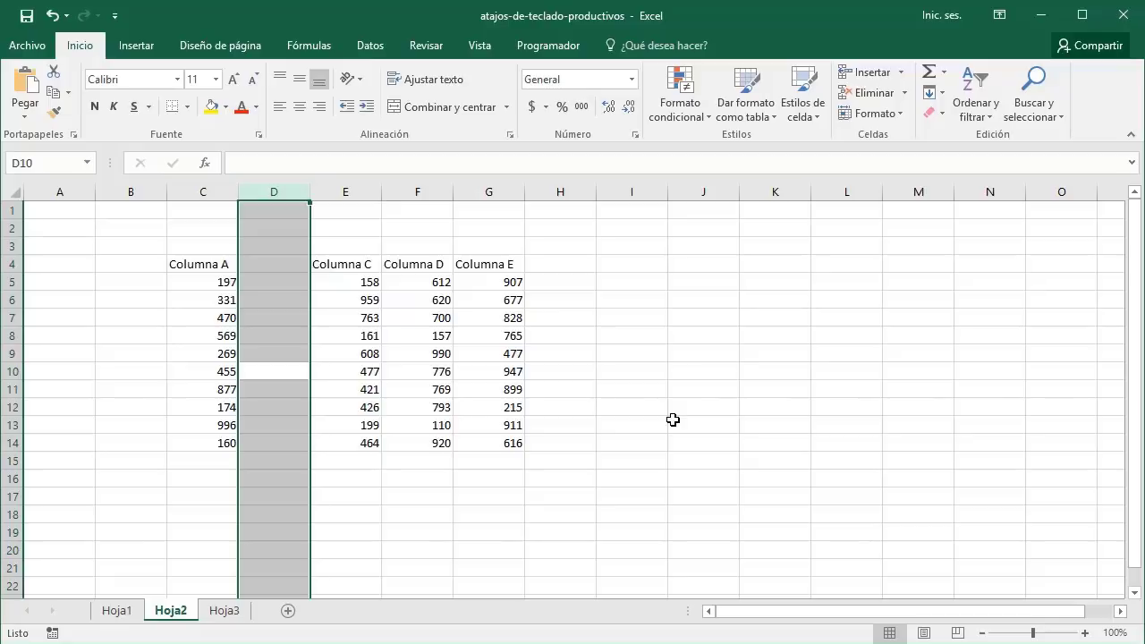
pyautogui.hotkey('ctrl', '+')
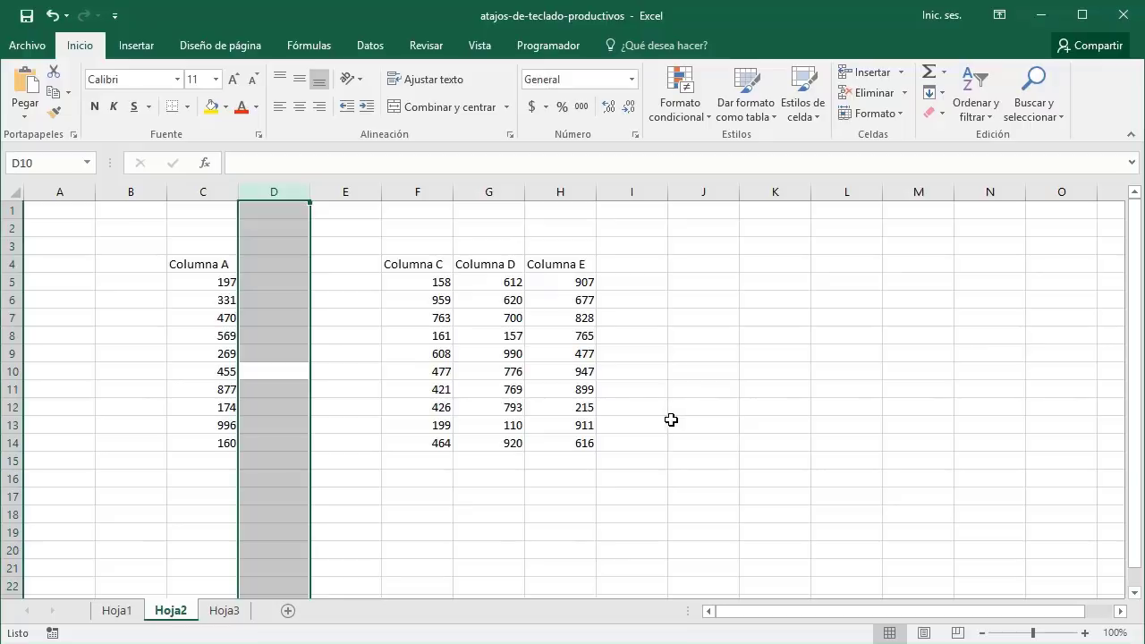
# Insert one blank row above the current row 10, selecting the entire row from cell F10
pyautogui.click(426, 370)
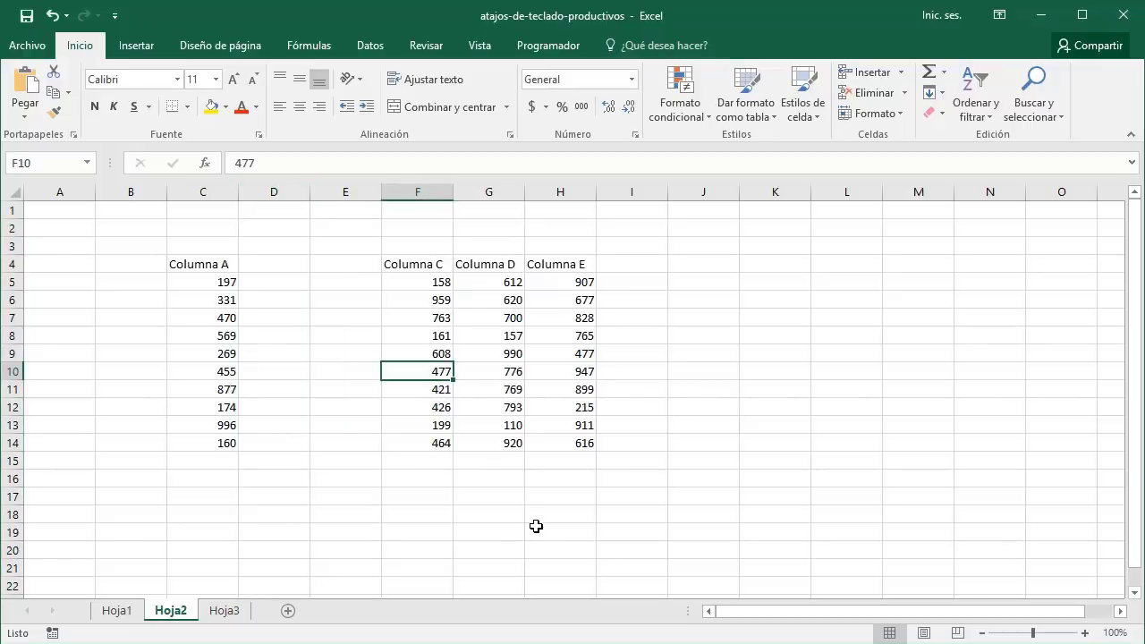
pyautogui.hotkey('shift', 'space')
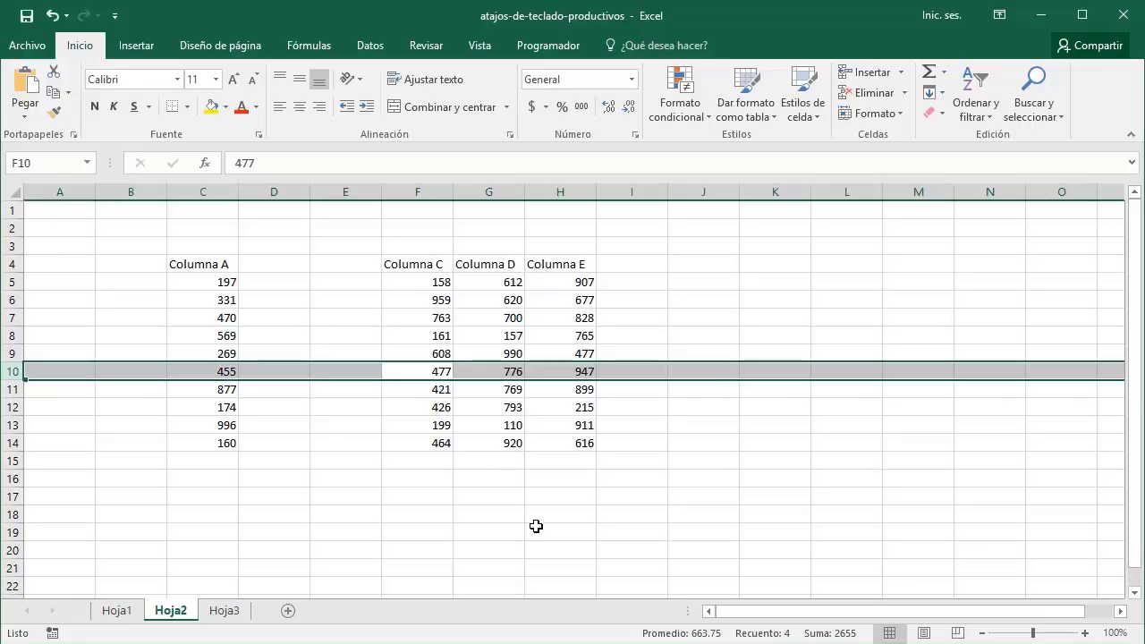
pyautogui.hotkey('ctrl', '+')
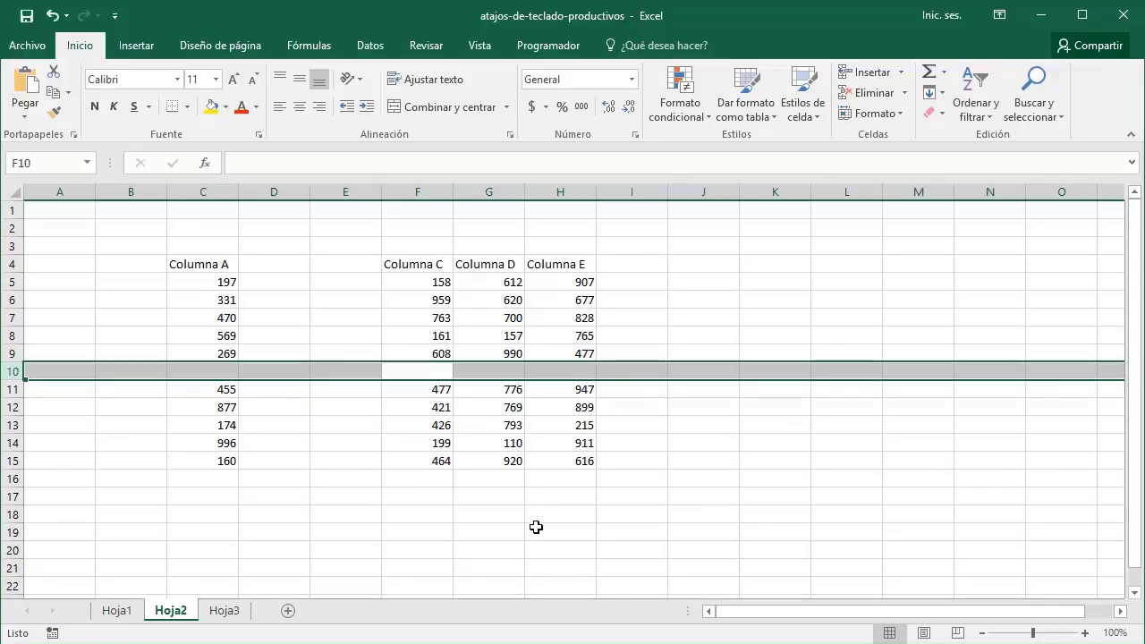
# Bring up the insert-cell options and the delete-cell options for cell F12, dismissing each without applying a change
pyautogui.click(429, 407)
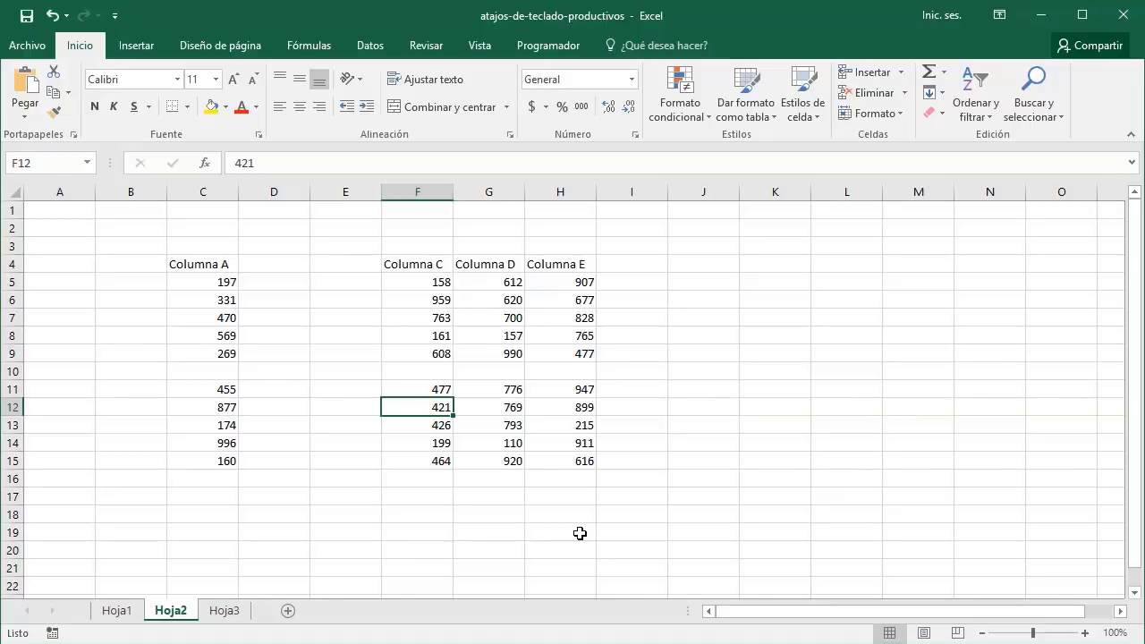
pyautogui.hotkey('ctrl', '+')
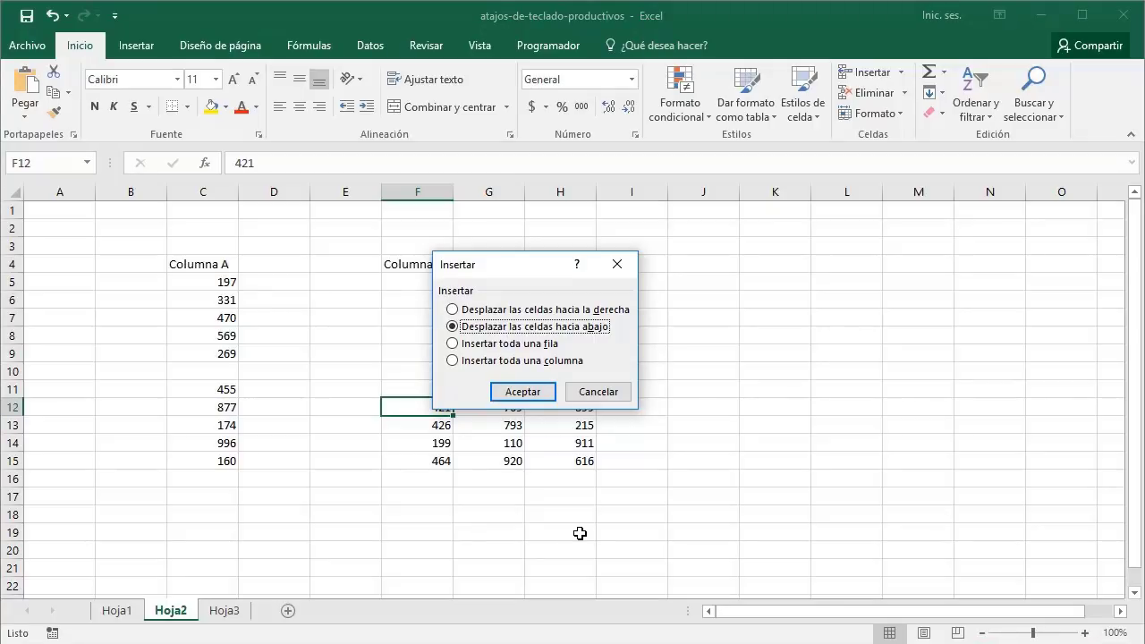
pyautogui.press('Escape')
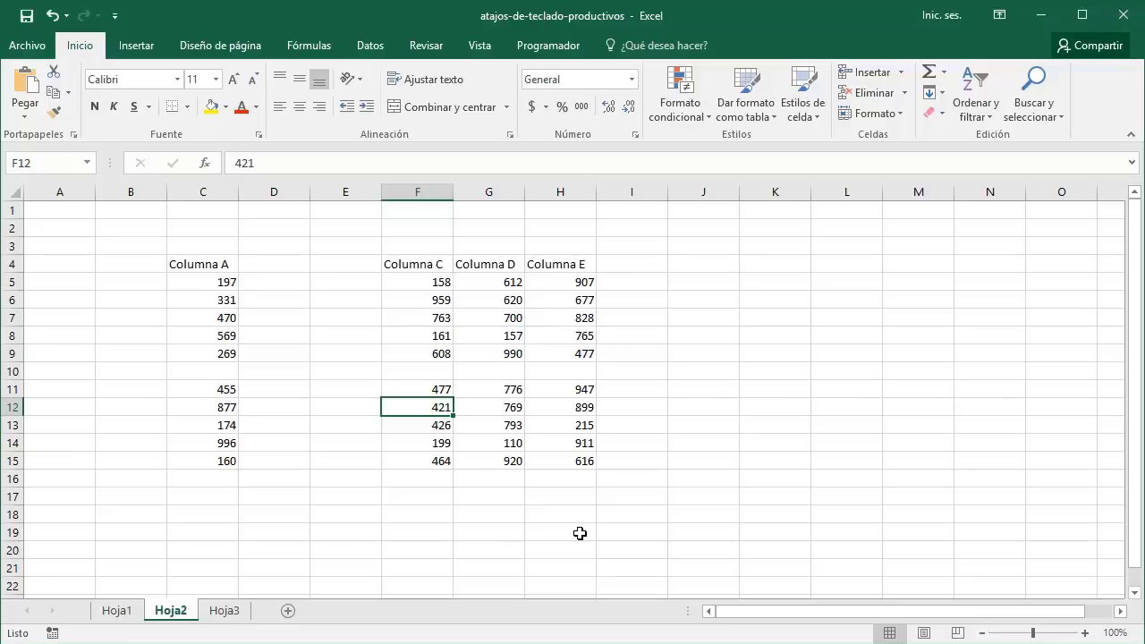
pyautogui.hotkey('ctrl', '-')
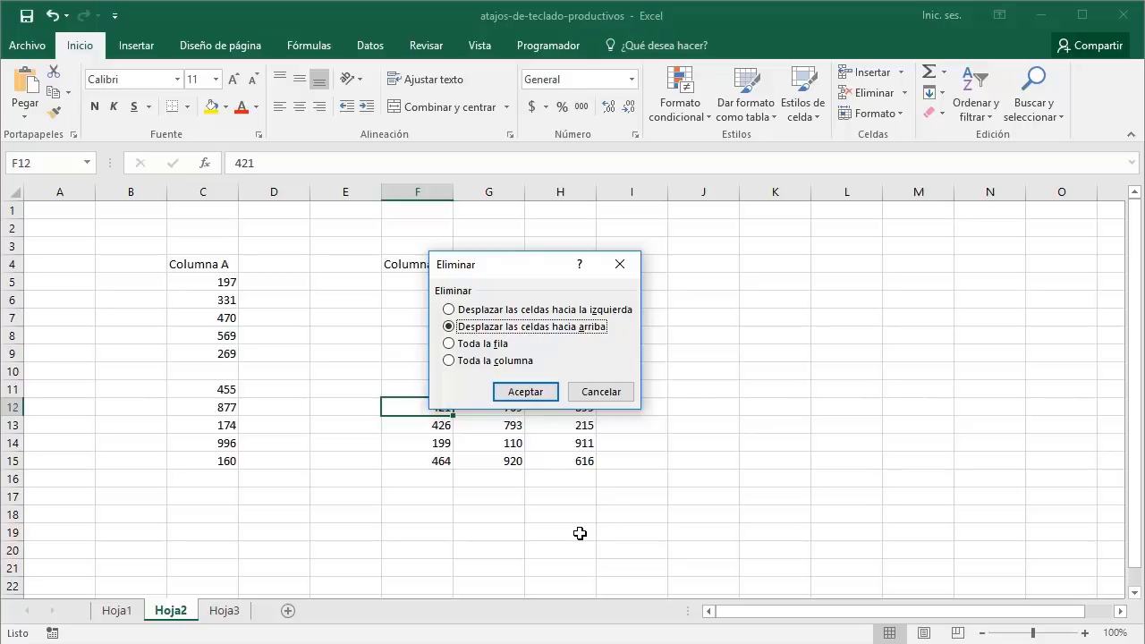
pyautogui.press('Escape')
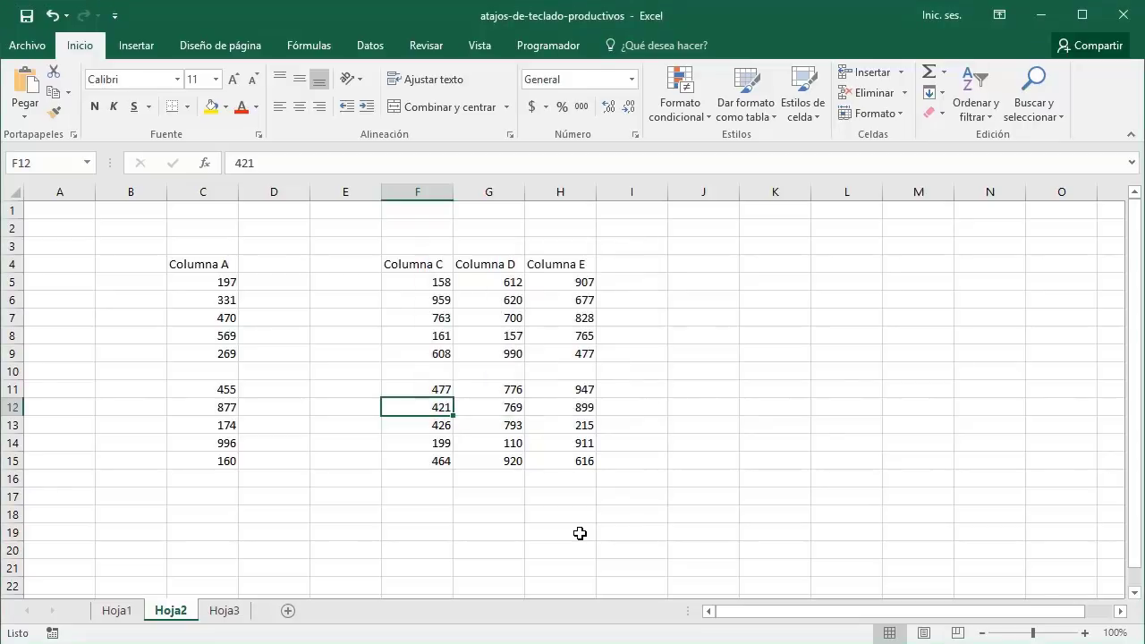
# On sheet Hoja3, copy Marketing from B2 down into B3, B4 and B5 one cell at a time, ending on B6
pyautogui.hotkey('ctrl', 'pagedown')
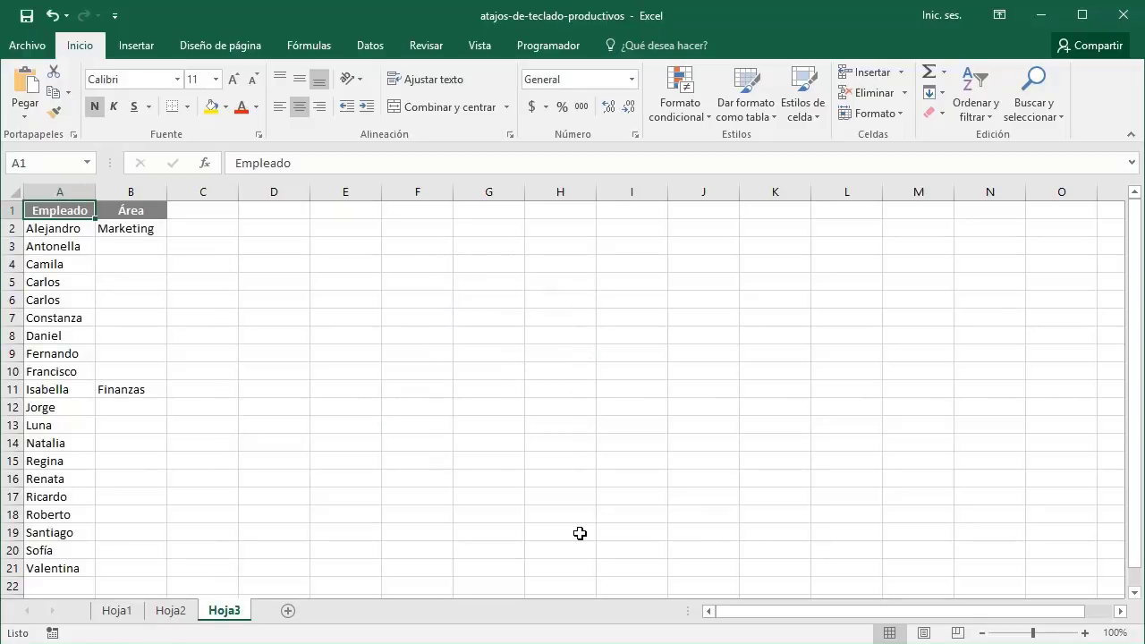
pyautogui.click(143, 231)
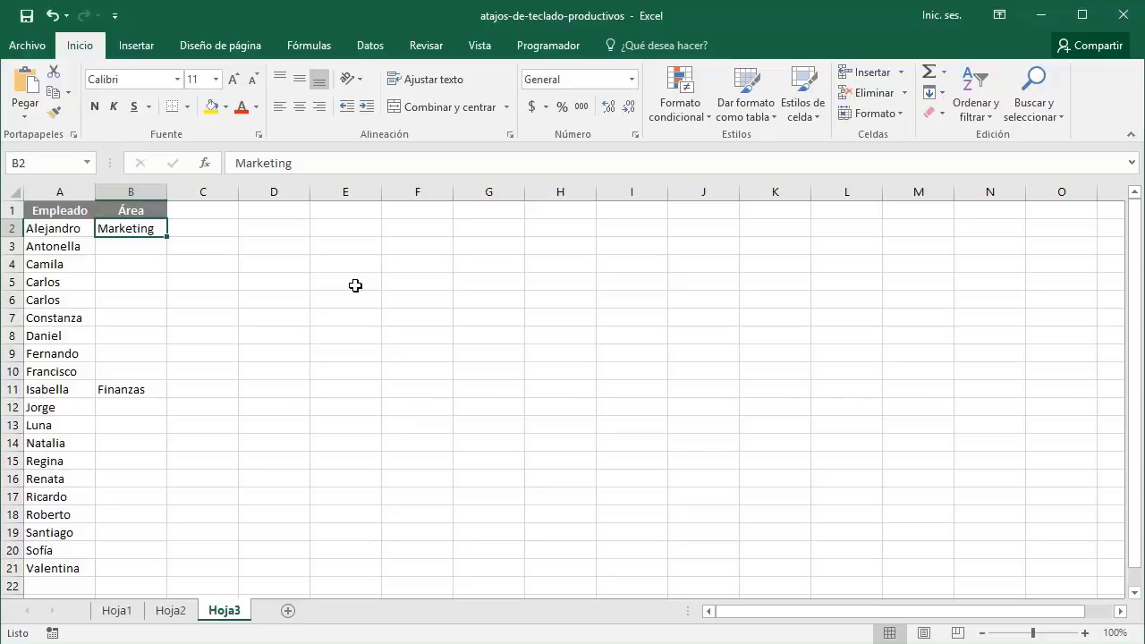
pyautogui.press('Return')
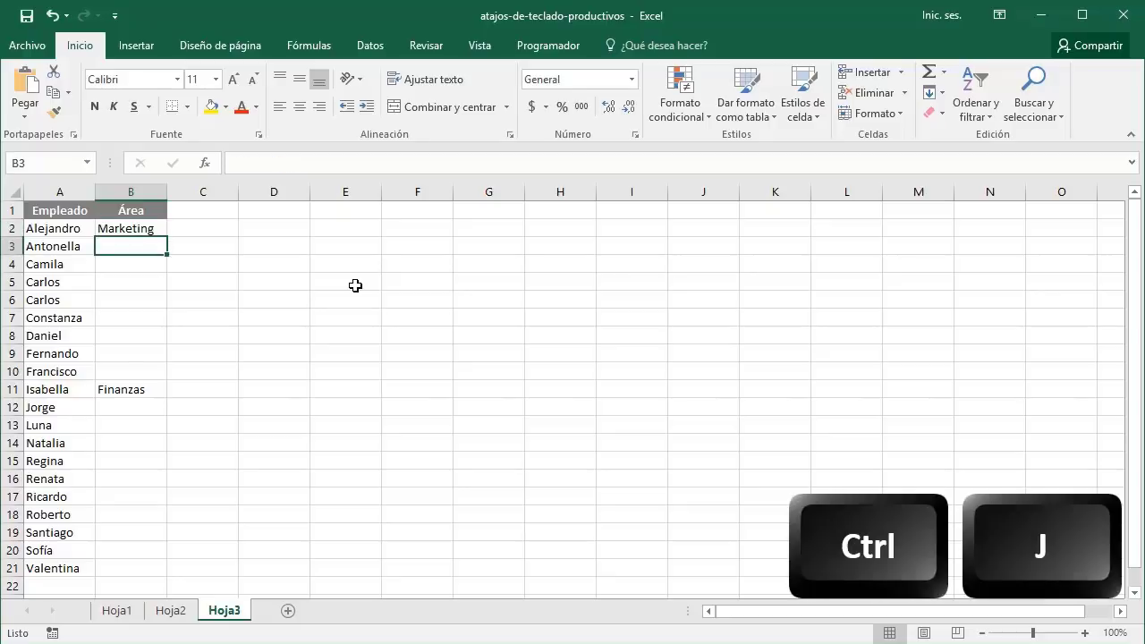
pyautogui.hotkey('ctrl', 'j')
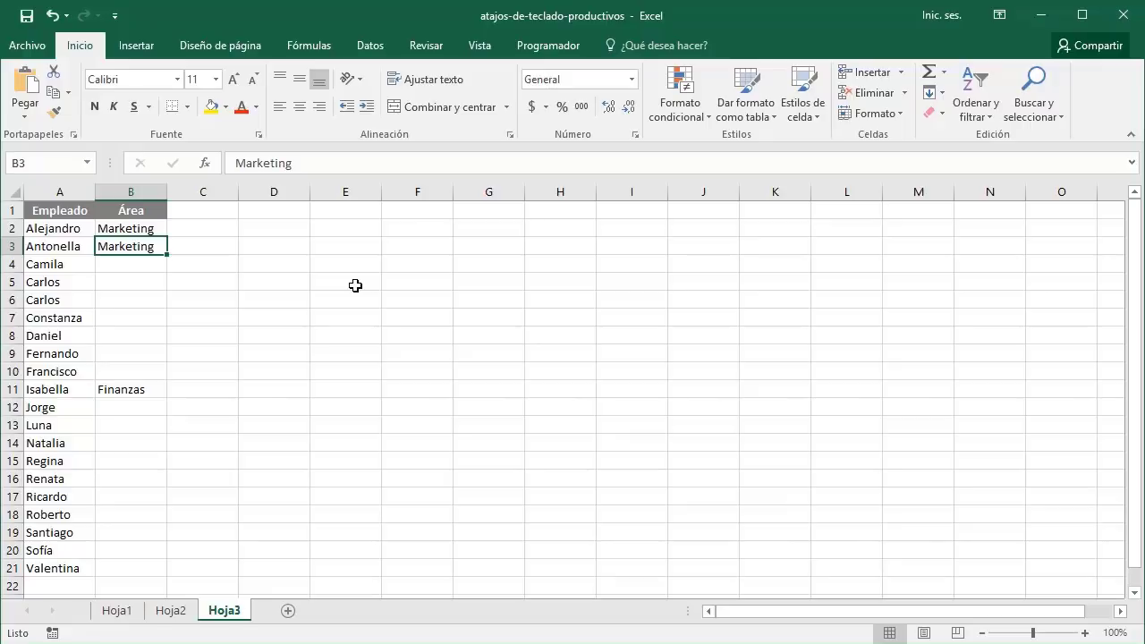
pyautogui.press('Return')
pyautogui.hotkey('ctrl', 'j')
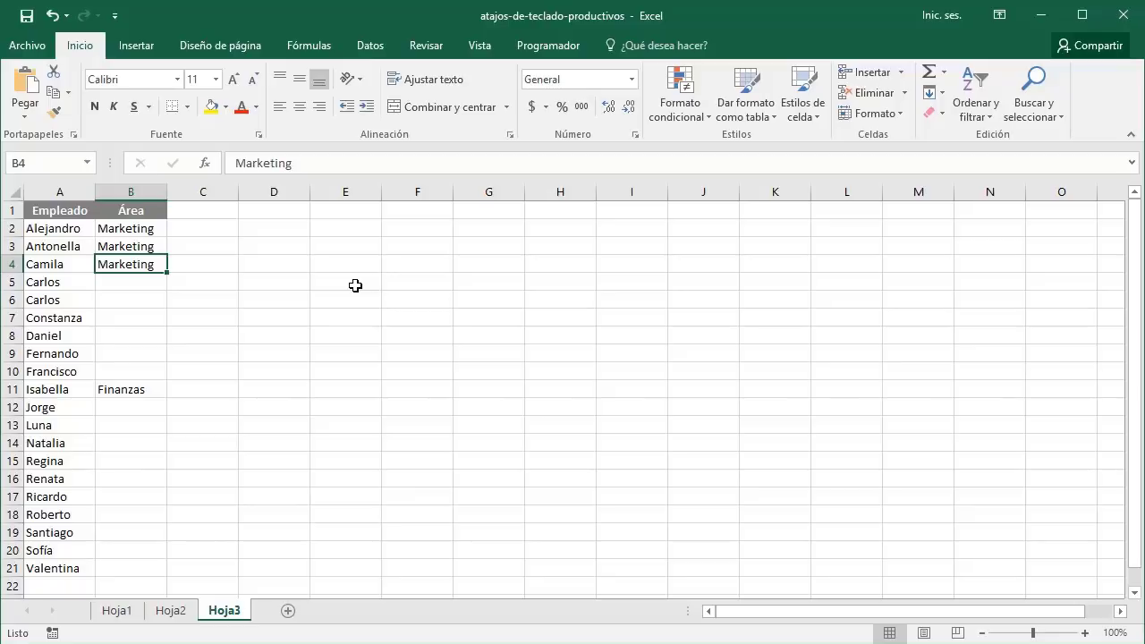
pyautogui.press('Return')
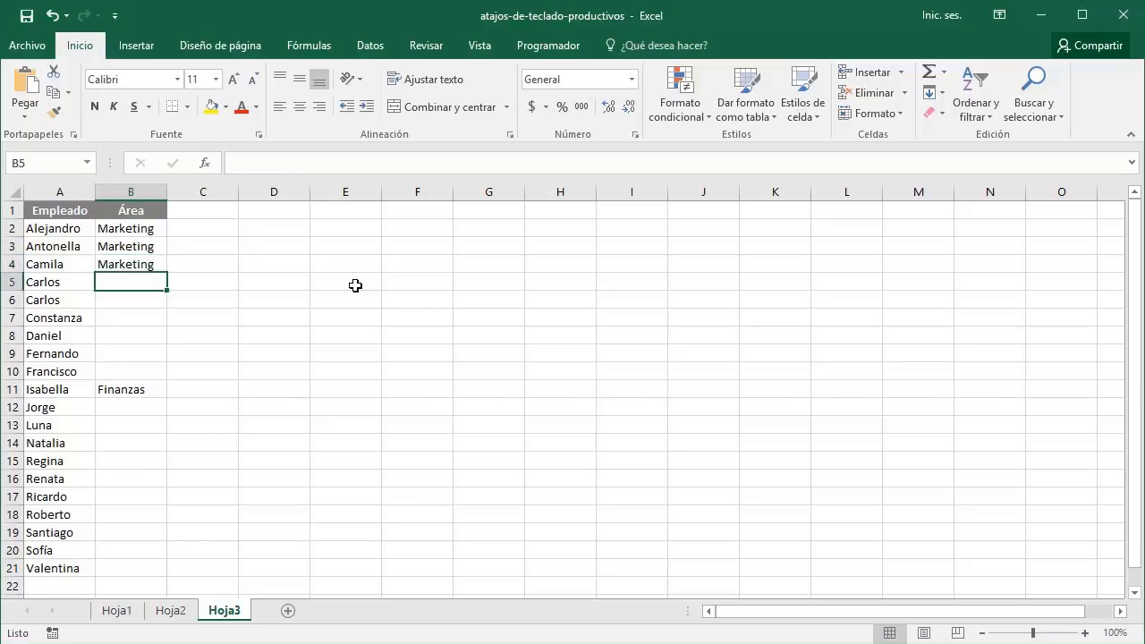
pyautogui.hotkey('ctrl', 'j')
pyautogui.press('Return')
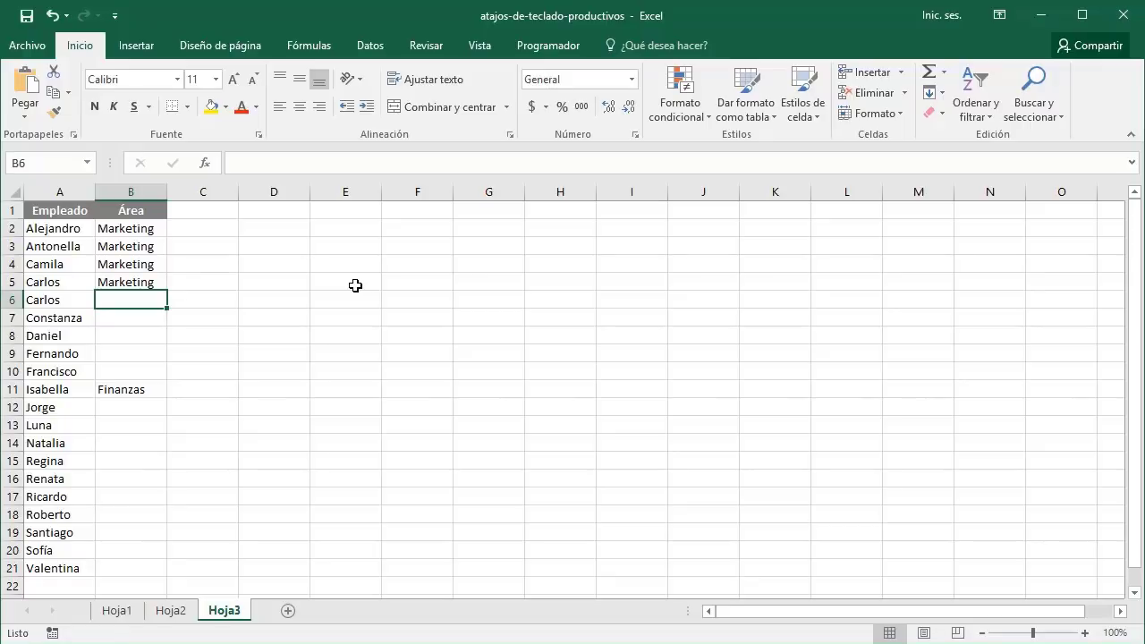
# Fill the whole range B12:B21 of the Área column with Finanzas in a single entry
pyautogui.moveTo(134, 407); pyautogui.dragTo(149, 567)
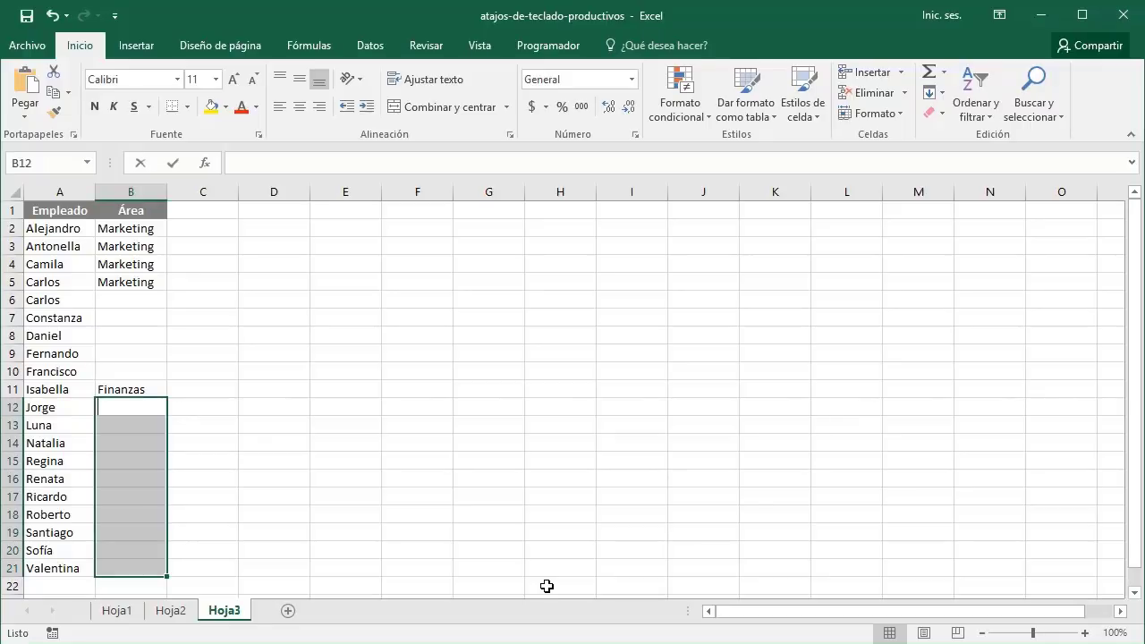
pyautogui.write('Finanzas')
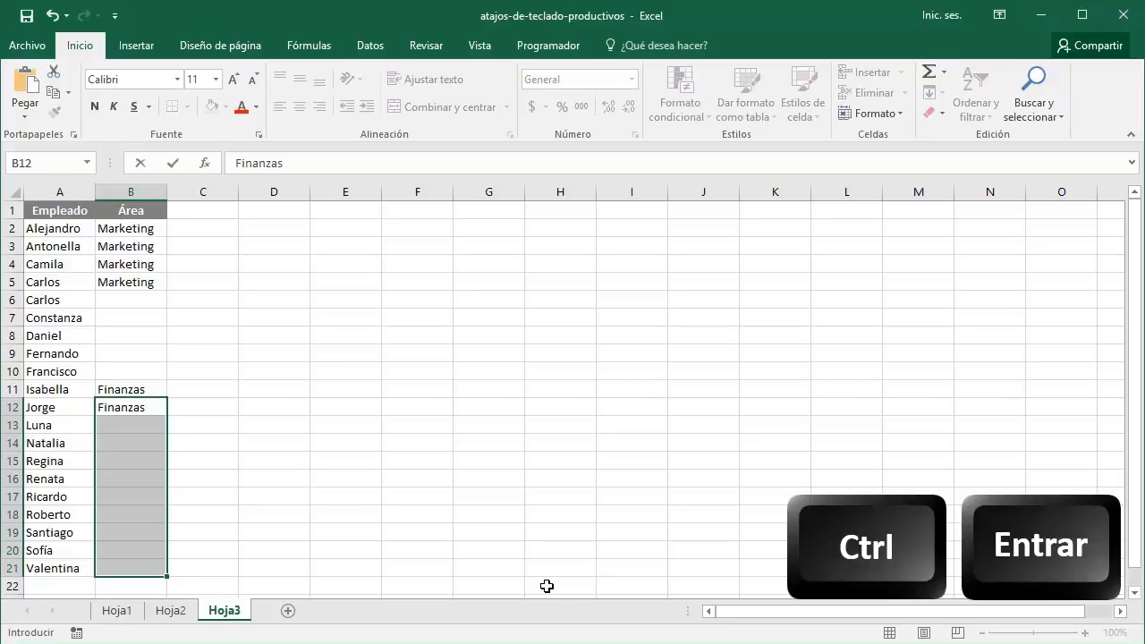
pyautogui.hotkey('ctrl', 'Return')
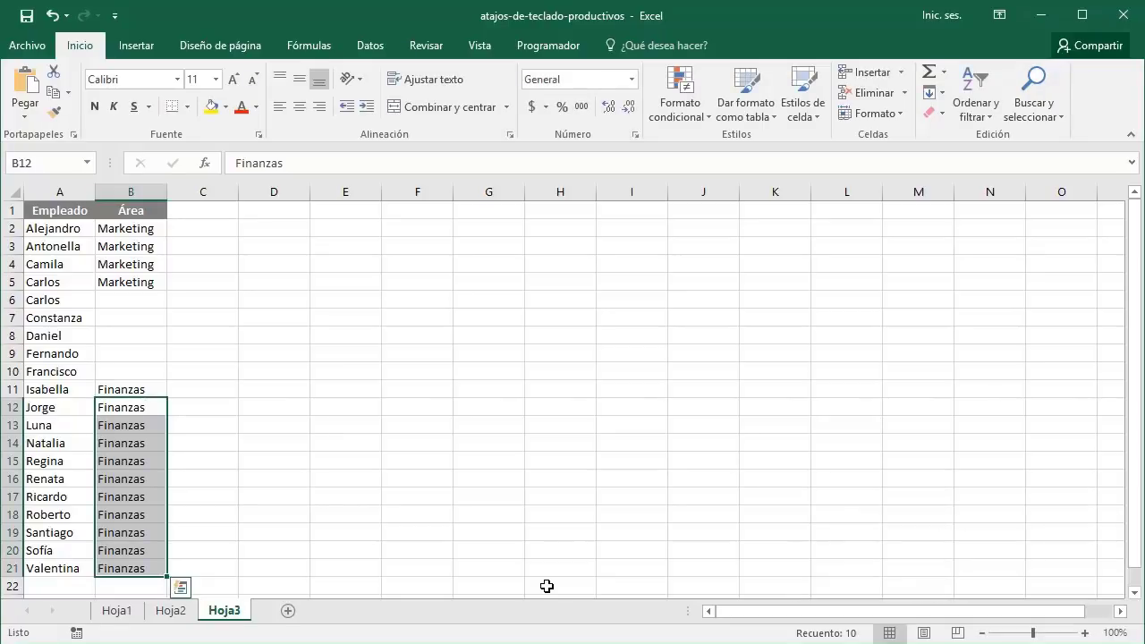